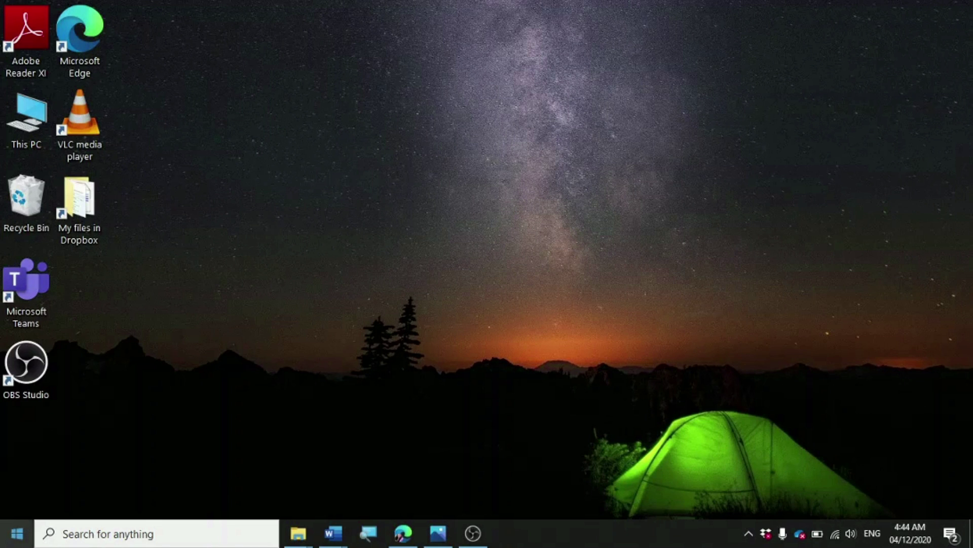
Open paint.net from the list of installed applications
{"action": "left_click", "coordinate": [17, 535]}
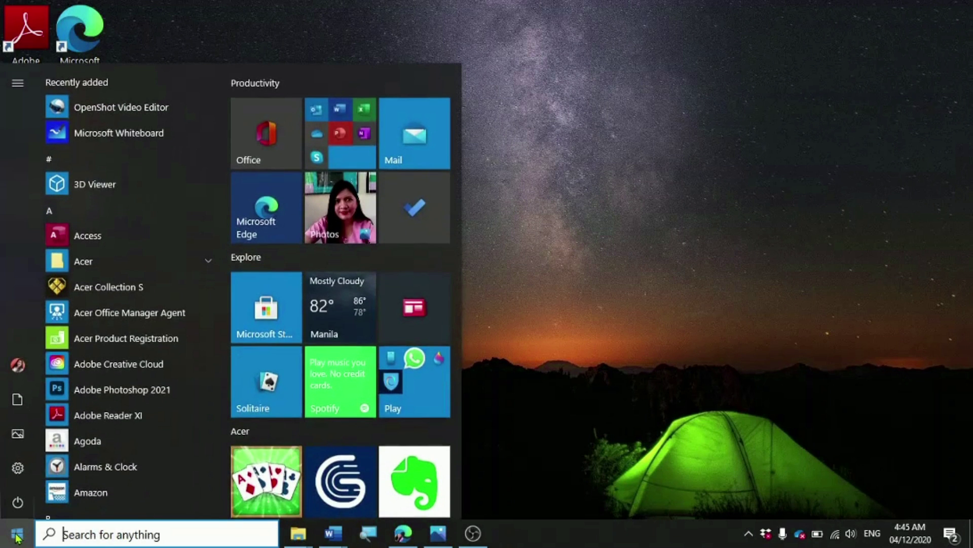
{"action": "scroll", "coordinate": [131, 241], "scroll_direction": "down", "scroll_amount": 15}
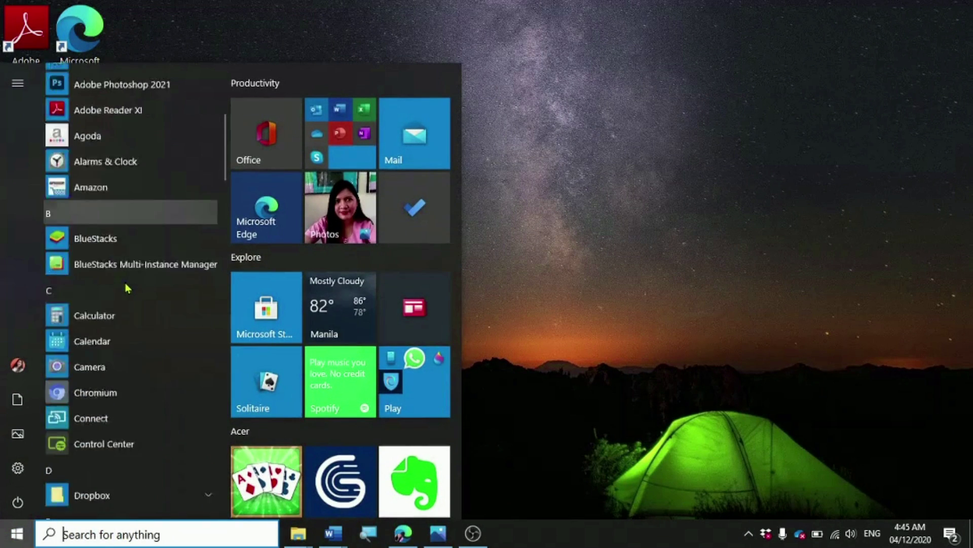
{"action": "scroll", "coordinate": [116, 352], "scroll_direction": "down", "scroll_amount": 10}
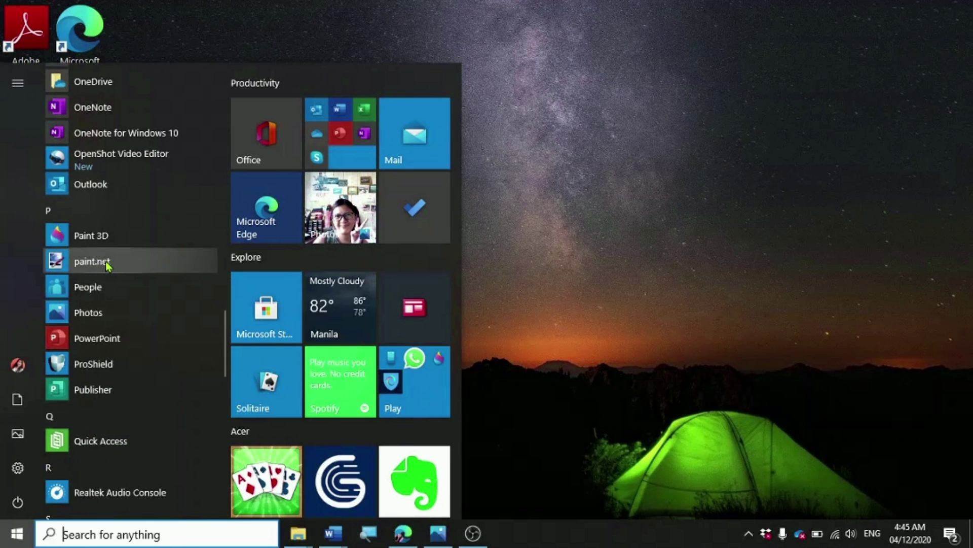
{"action": "left_click", "coordinate": [108, 264]}
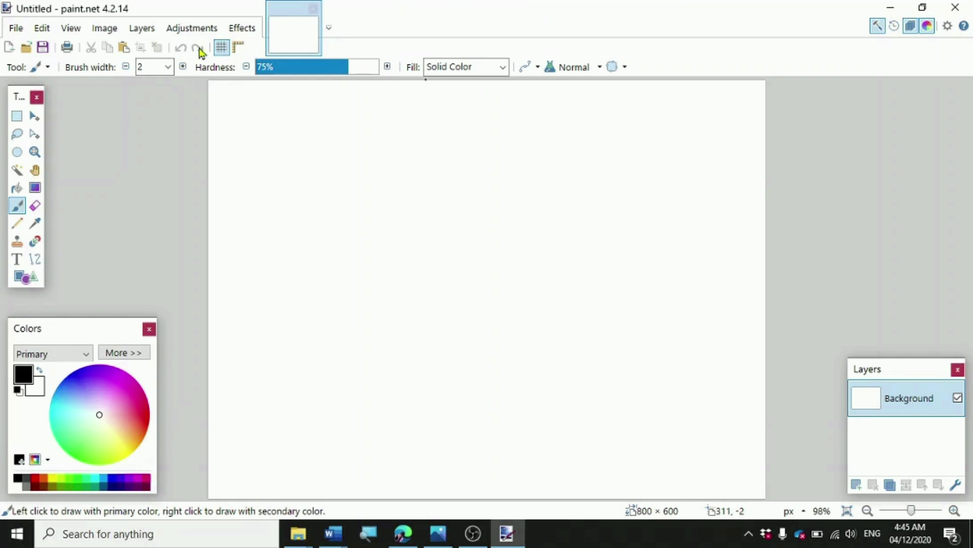
Activate the Shapes tool with the Rectangle shape type
{"action": "left_click", "coordinate": [39, 280]}
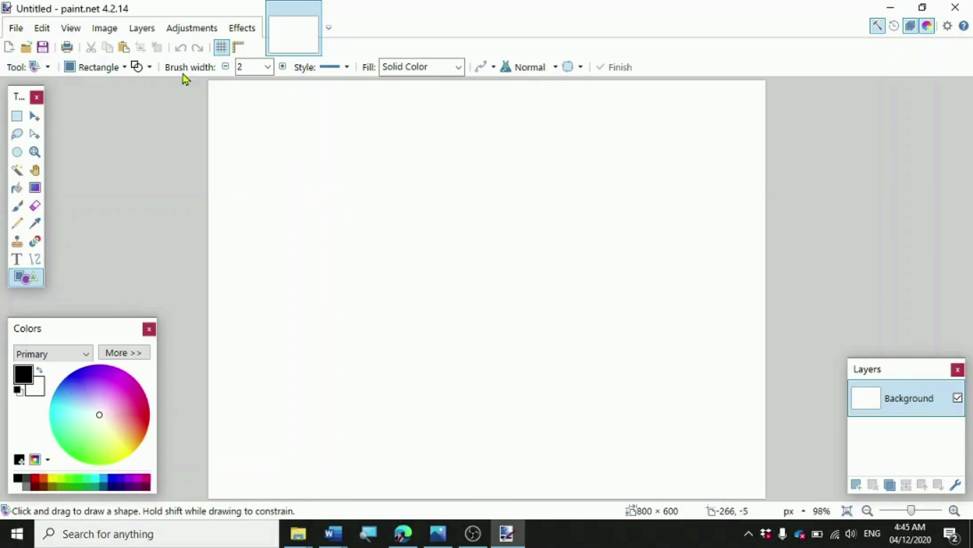
{"action": "left_click", "coordinate": [113, 76]}
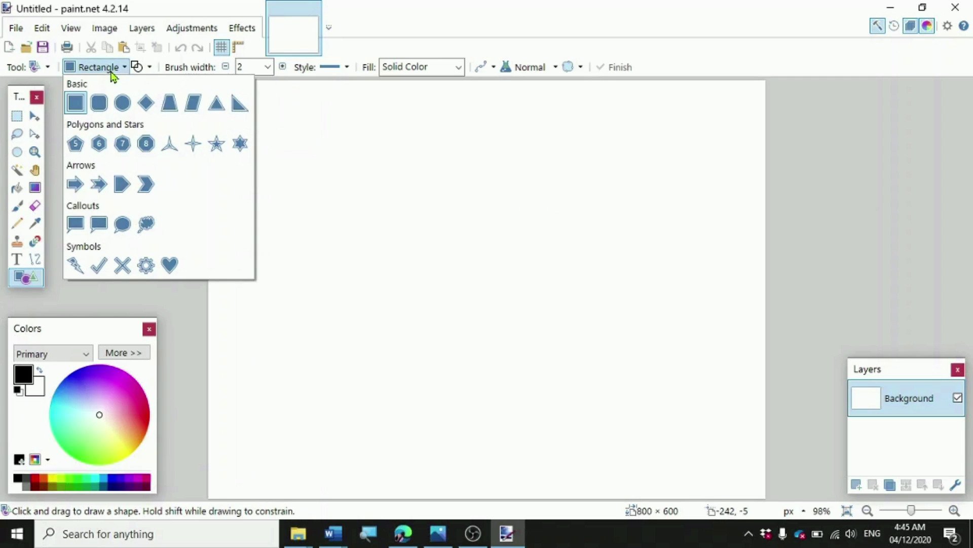
{"action": "left_click", "coordinate": [76, 105]}
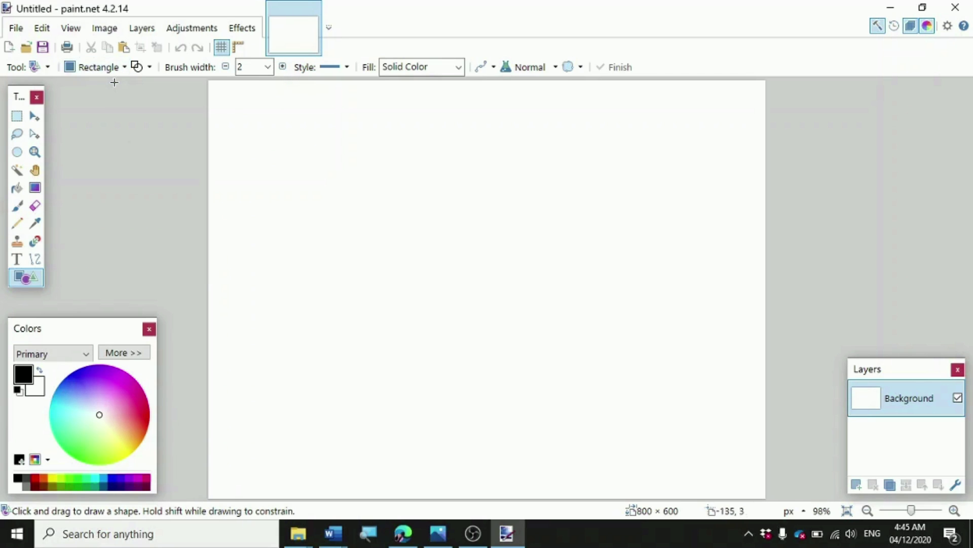
Set the primary color to red and the secondary color to blue
{"action": "left_click", "coordinate": [72, 358]}
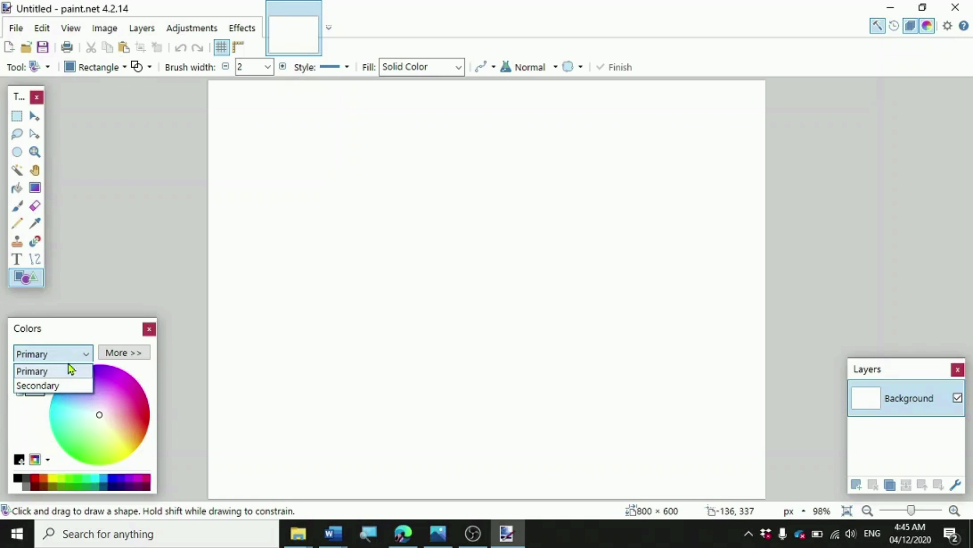
{"action": "left_click", "coordinate": [69, 372]}
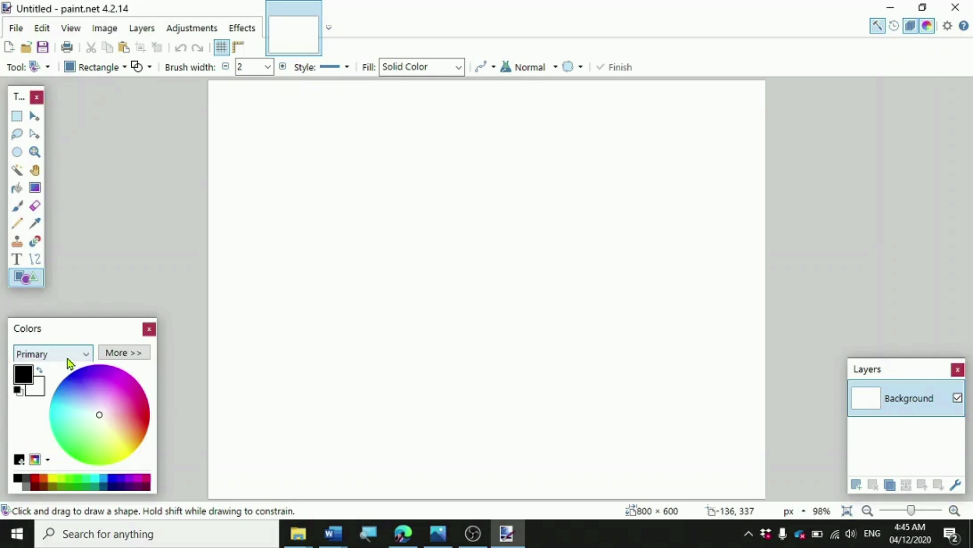
{"action": "left_click", "coordinate": [35, 479]}
{"action": "left_click", "coordinate": [87, 354]}
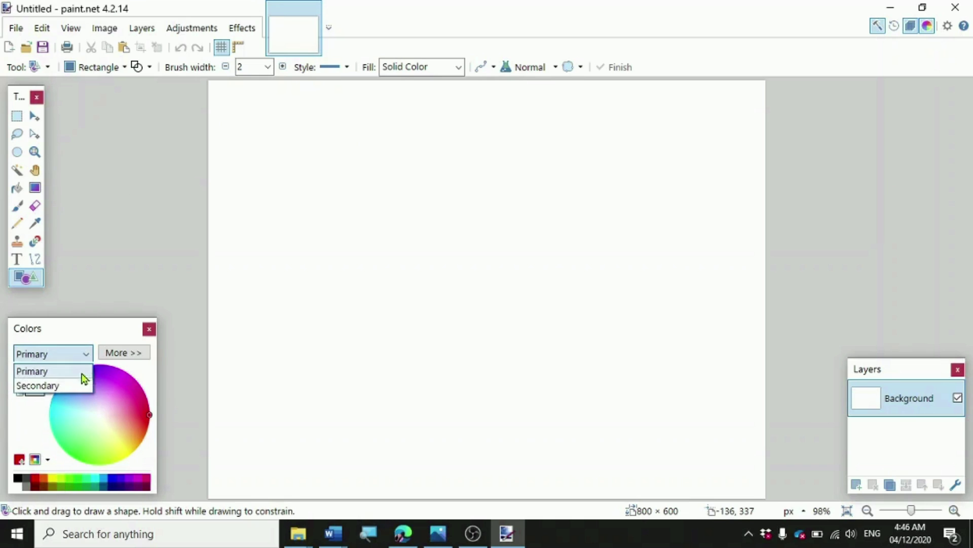
{"action": "left_click", "coordinate": [81, 387]}
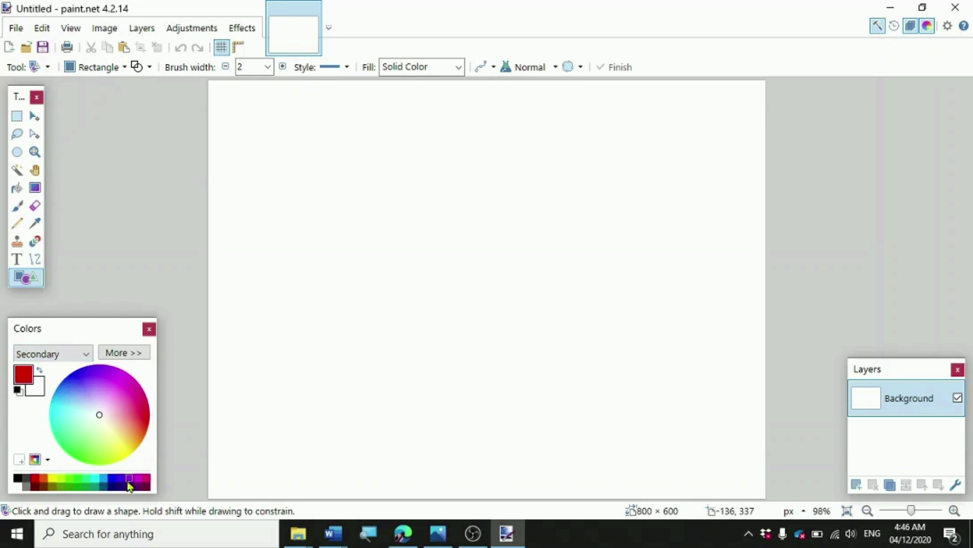
{"action": "left_click", "coordinate": [112, 479]}
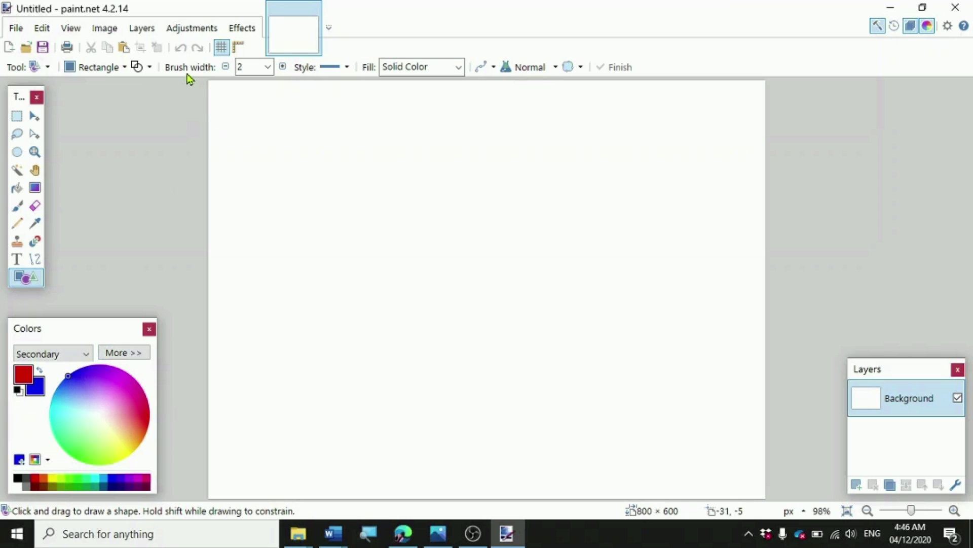
Set the brush width to 7 and draw a rectangle outline about 282 × 181 pixels in the canvas's upper-left area
{"action": "left_click", "coordinate": [269, 67]}
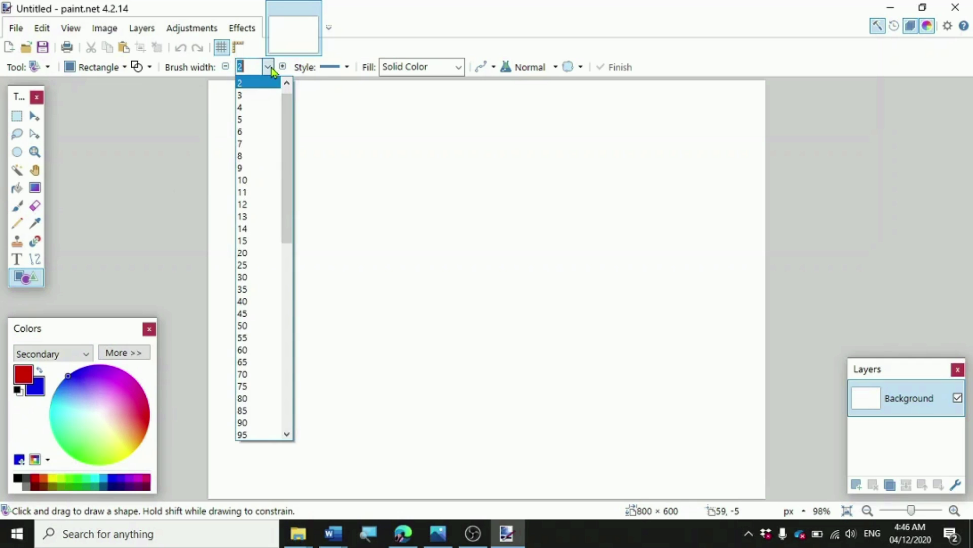
{"action": "left_click", "coordinate": [258, 144]}
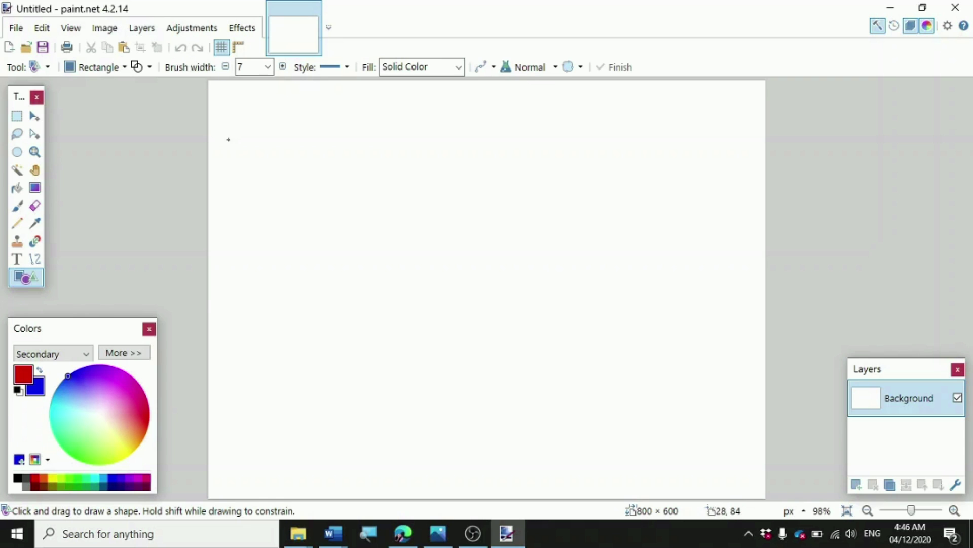
{"action": "left_click_drag", "start_coordinate": [228, 139], "coordinate": [424, 264]}
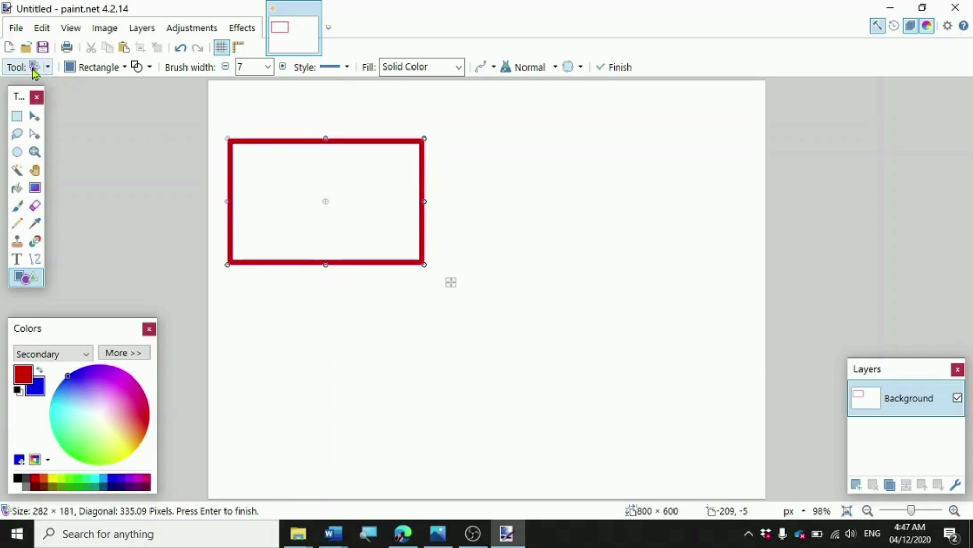
Try the rectangle as a filled shape and as a filled shape with outline, and undo everything back to a blank canvas
{"action": "left_click", "coordinate": [150, 67]}
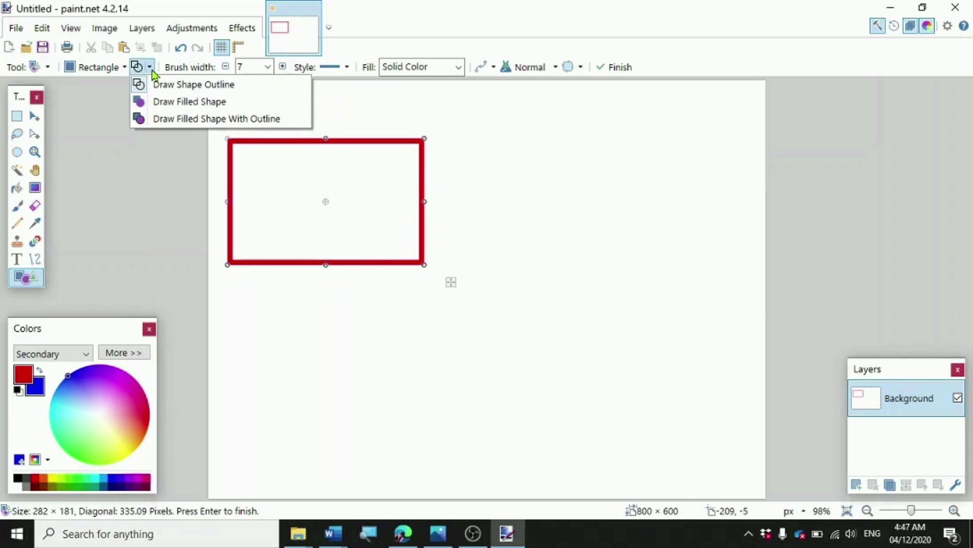
{"action": "left_click", "coordinate": [195, 103]}
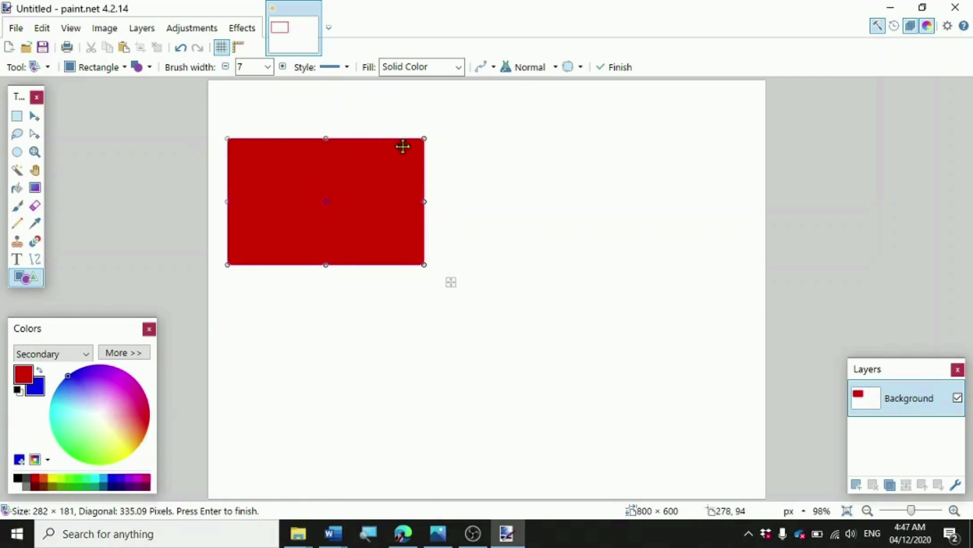
{"action": "left_click", "coordinate": [150, 68]}
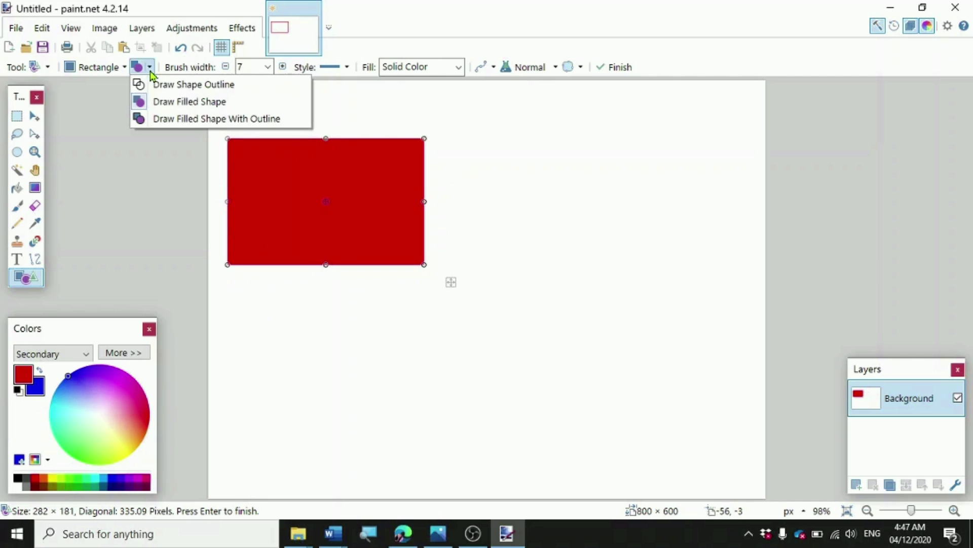
{"action": "left_click", "coordinate": [200, 122]}
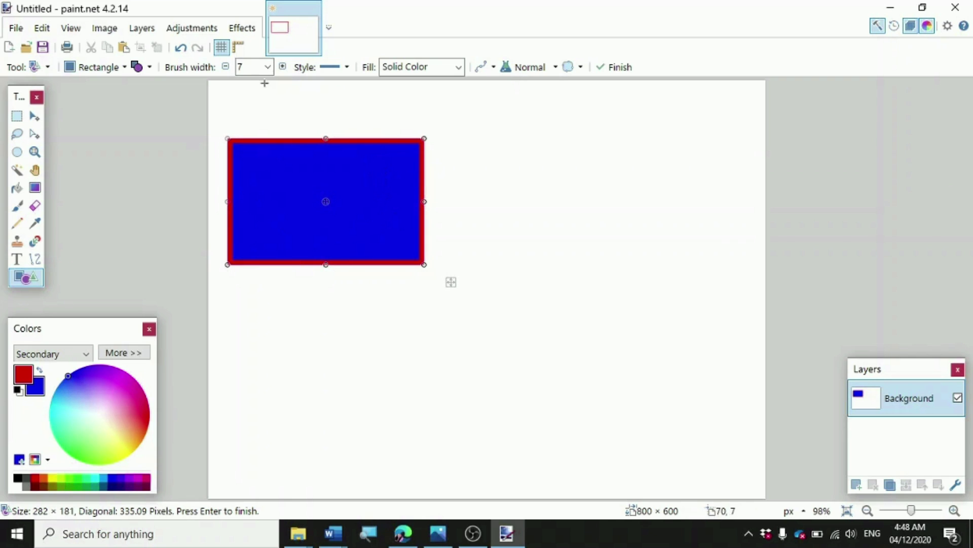
{"action": "left_click", "coordinate": [185, 57]}
{"action": "left_click", "coordinate": [185, 57]}
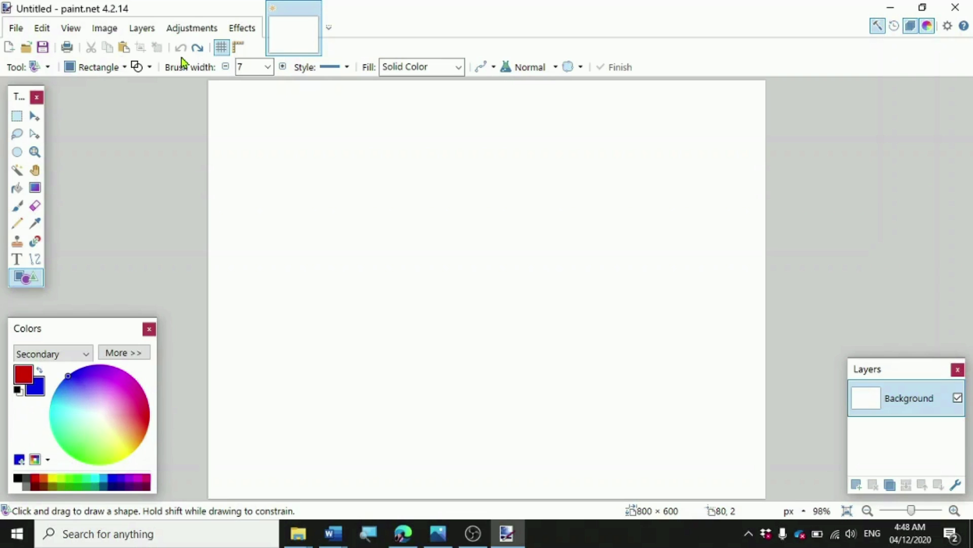
Draw another rectangle outline in the canvas's upper-left area and try resizing it while keeping its proportions
{"action": "left_click", "coordinate": [118, 70]}
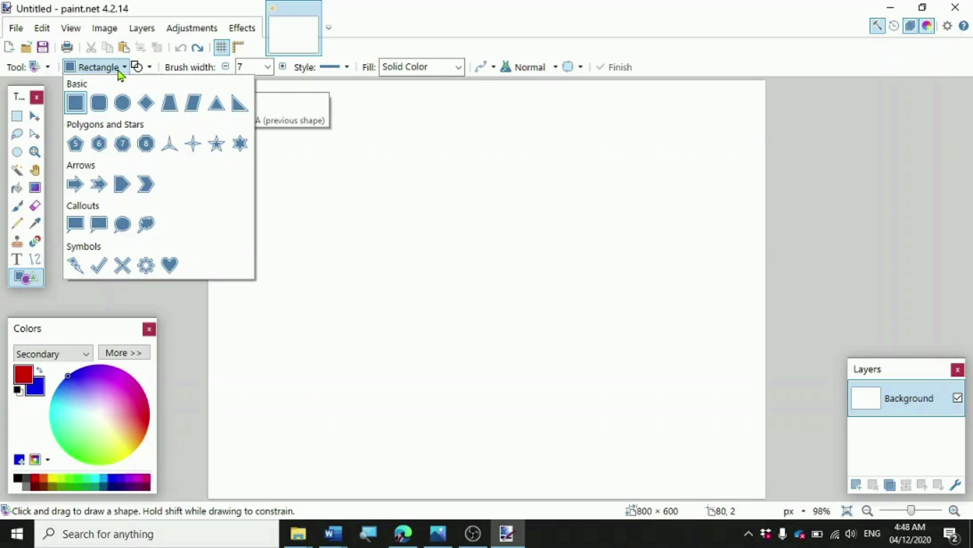
{"action": "left_click", "coordinate": [76, 104]}
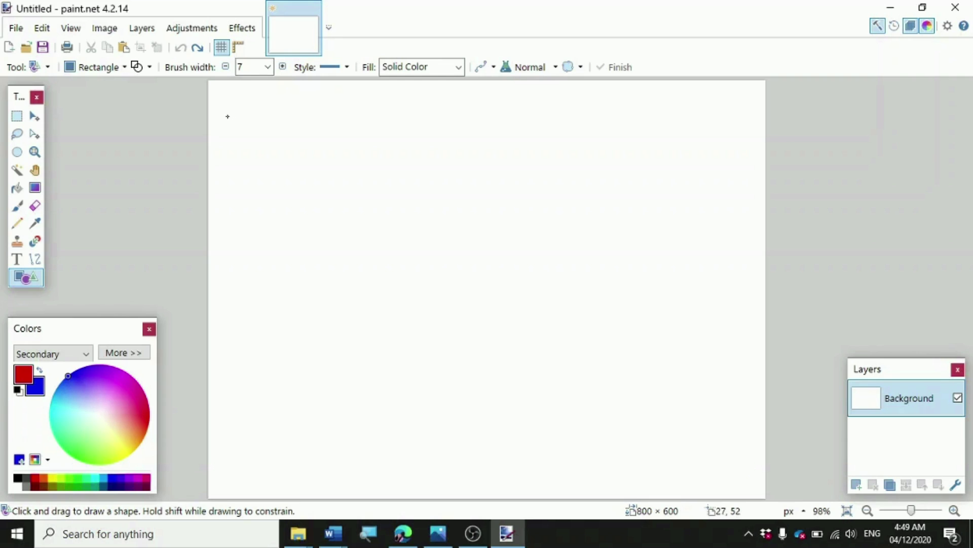
{"action": "left_click_drag", "start_coordinate": [234, 117], "coordinate": [359, 231]}
{"action": "left_click_drag", "start_coordinate": [357, 185], "coordinate": [340, 205]}
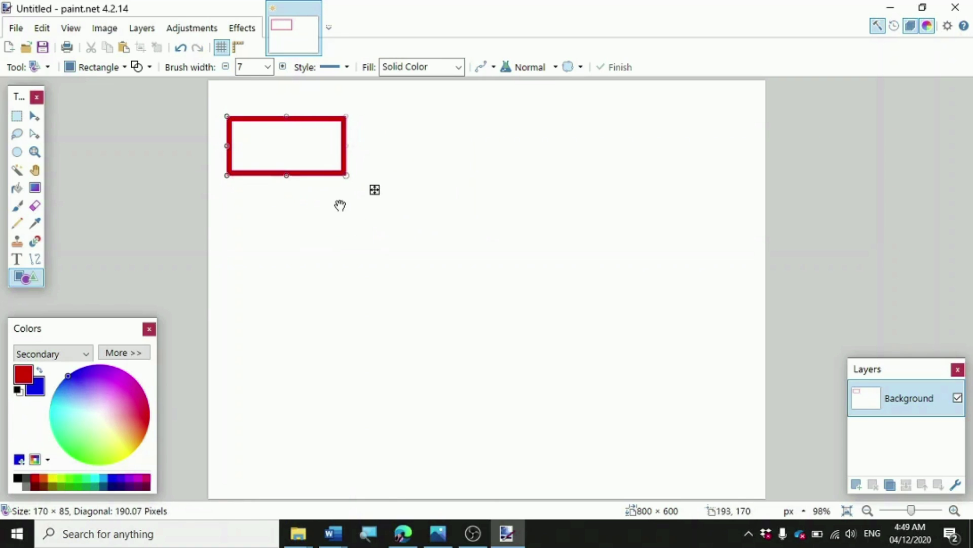
{"action": "left_click_drag", "start_coordinate": [281, 176], "coordinate": [278, 202]}
Undo the resizing and the drawing of the rectangle until the canvas is blank
{"action": "key", "text": "ctrl+z"}
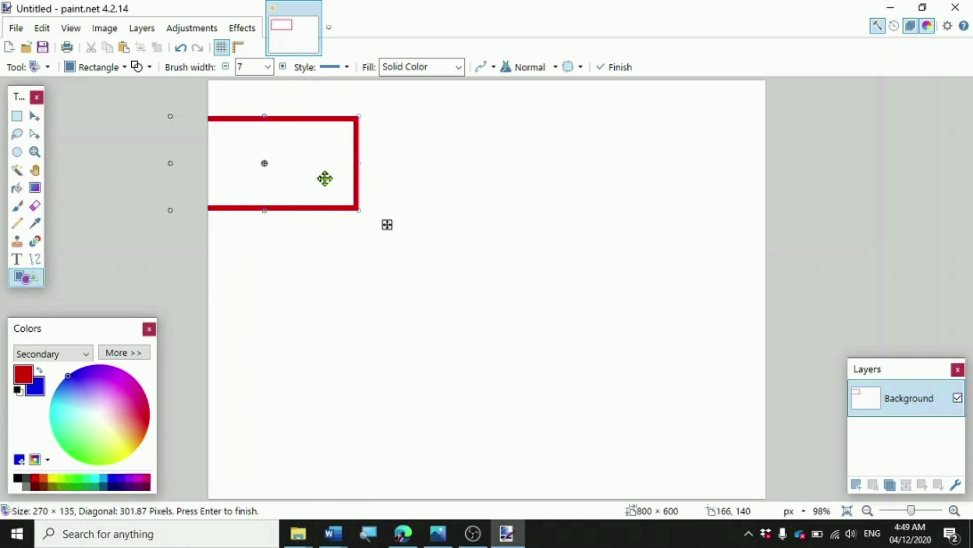
{"action": "key", "text": "ctrl+z"}
{"action": "key", "text": "ctrl+z"}
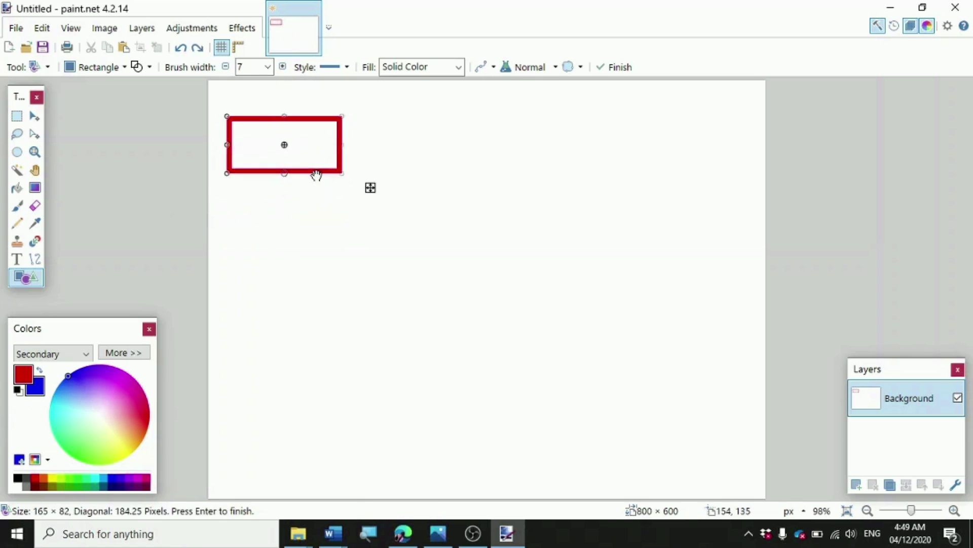
{"action": "key", "text": "ctrl+z"}
{"action": "key", "text": "ctrl+z"}
{"action": "key", "text": "ctrl+z"}
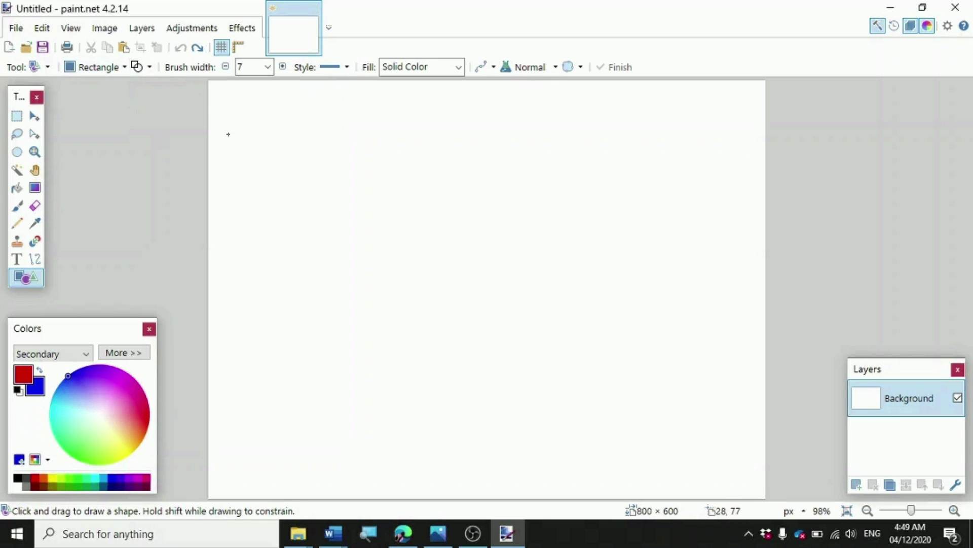
Draw a square about 144 × 144 pixels and show it as a filled shape and as a filled shape with outline
{"action": "left_click_drag", "start_coordinate": [227, 132], "coordinate": [369, 234]}
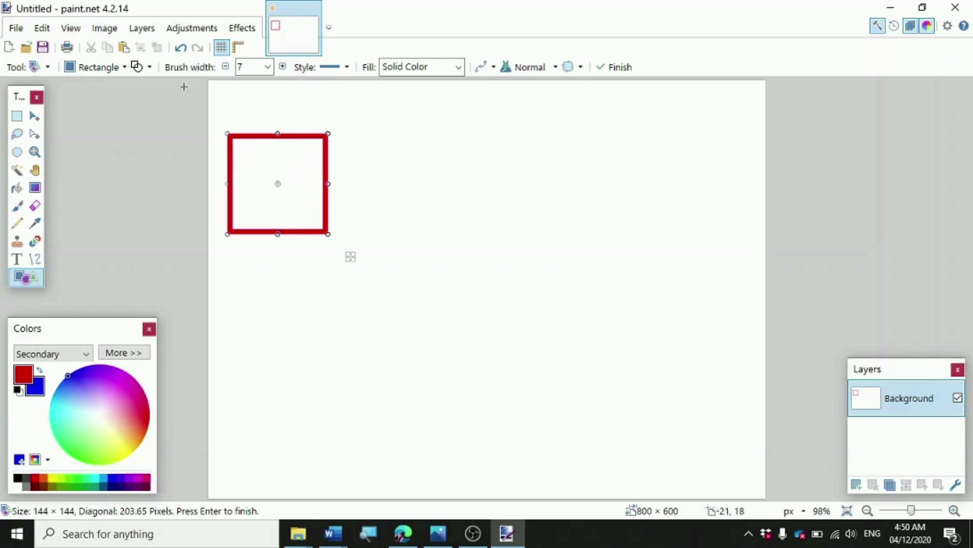
{"action": "left_click", "coordinate": [142, 73]}
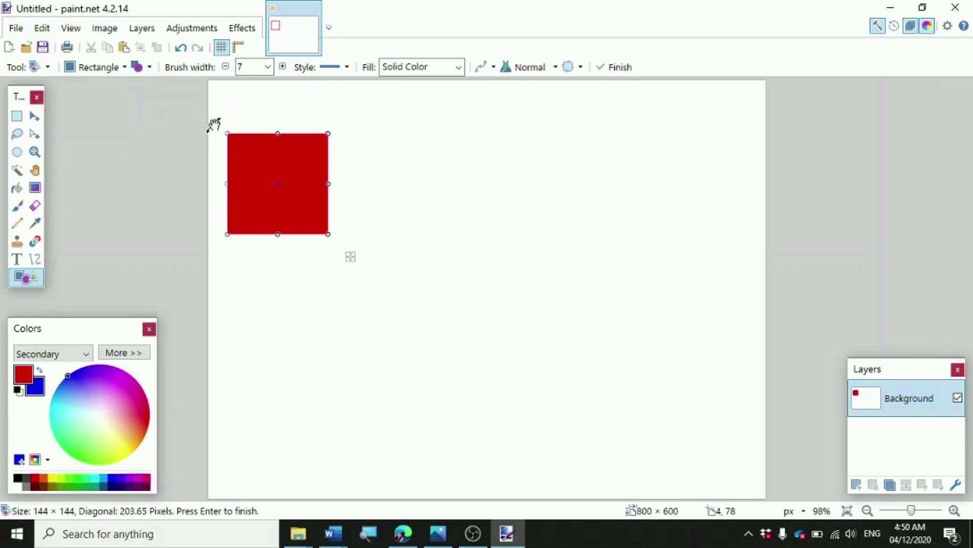
{"action": "left_click", "coordinate": [152, 73]}
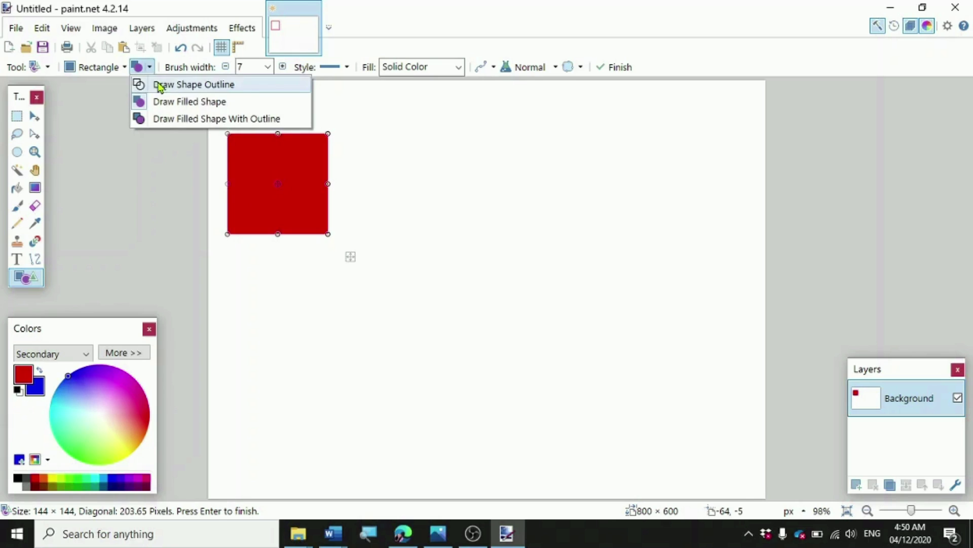
{"action": "left_click", "coordinate": [167, 120]}
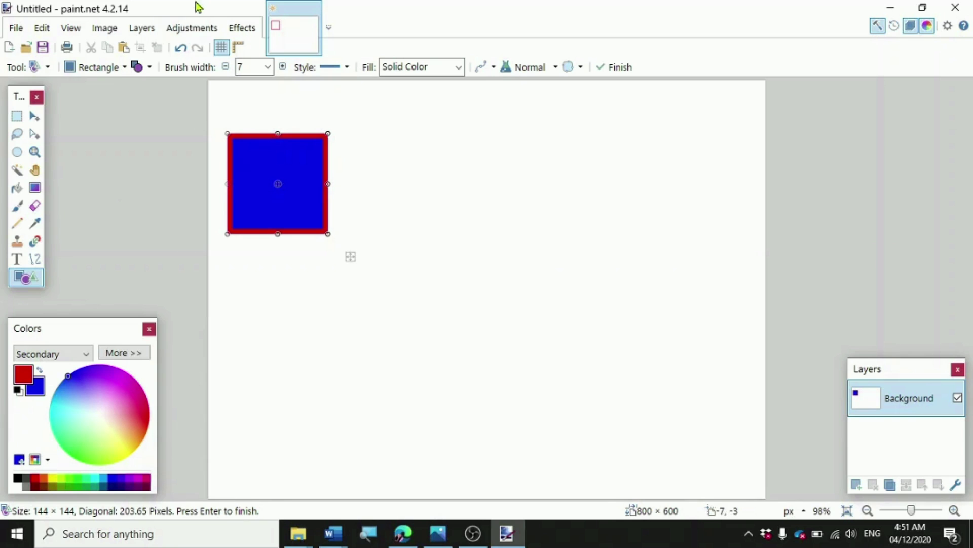
Undo the square's fill style changes and the square itself
{"action": "left_click", "coordinate": [183, 51]}
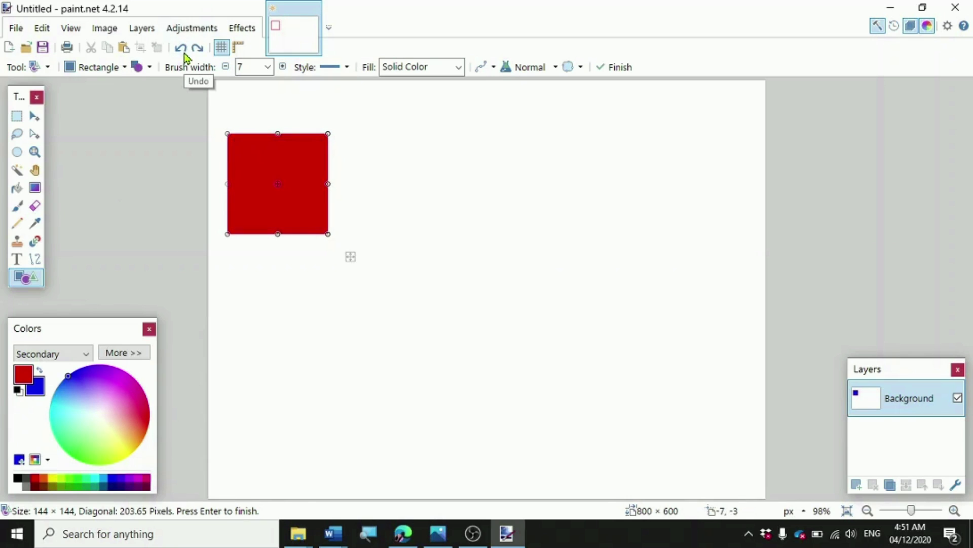
{"action": "left_click", "coordinate": [184, 53]}
{"action": "left_click", "coordinate": [184, 53]}
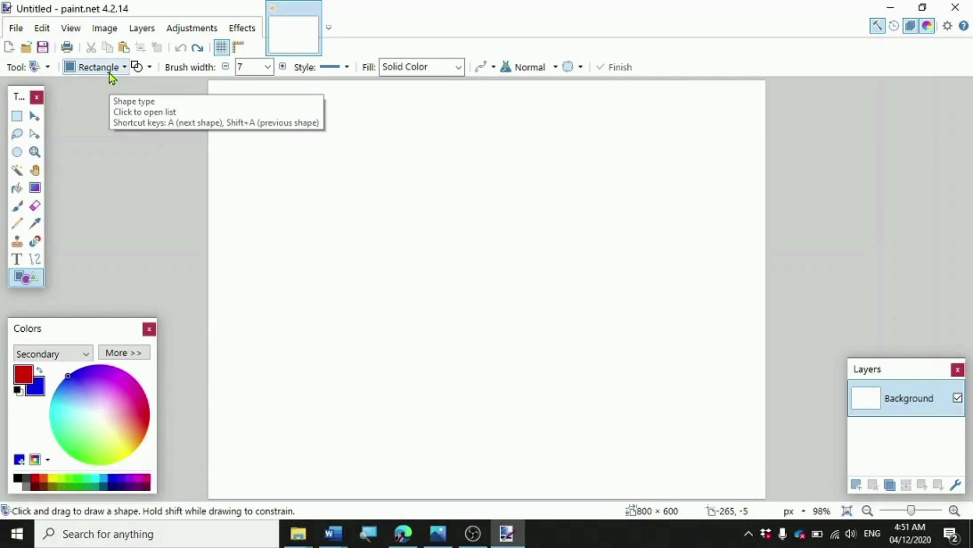
Draw a red ellipse outline about 198 × 247 pixels in the canvas's upper-left area
{"action": "left_click", "coordinate": [122, 70]}
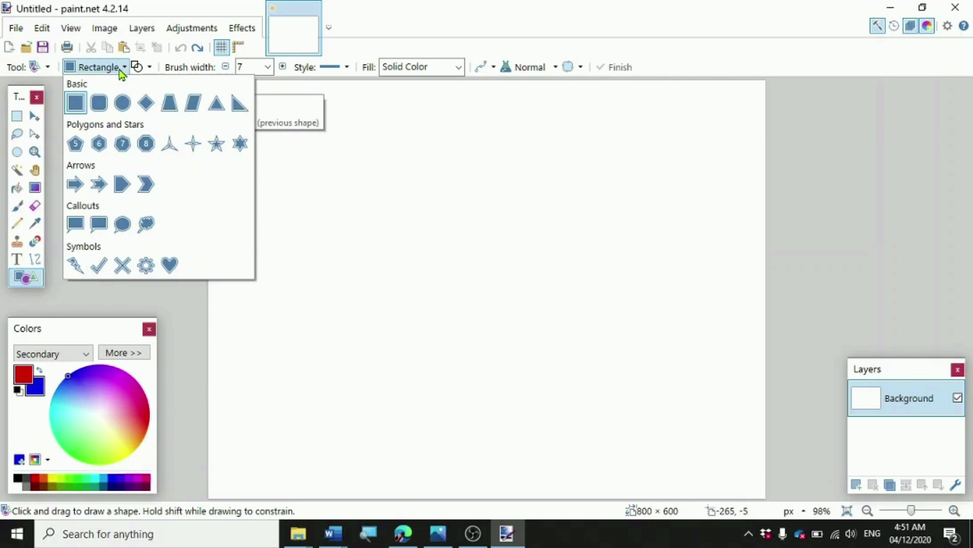
{"action": "left_click", "coordinate": [121, 103]}
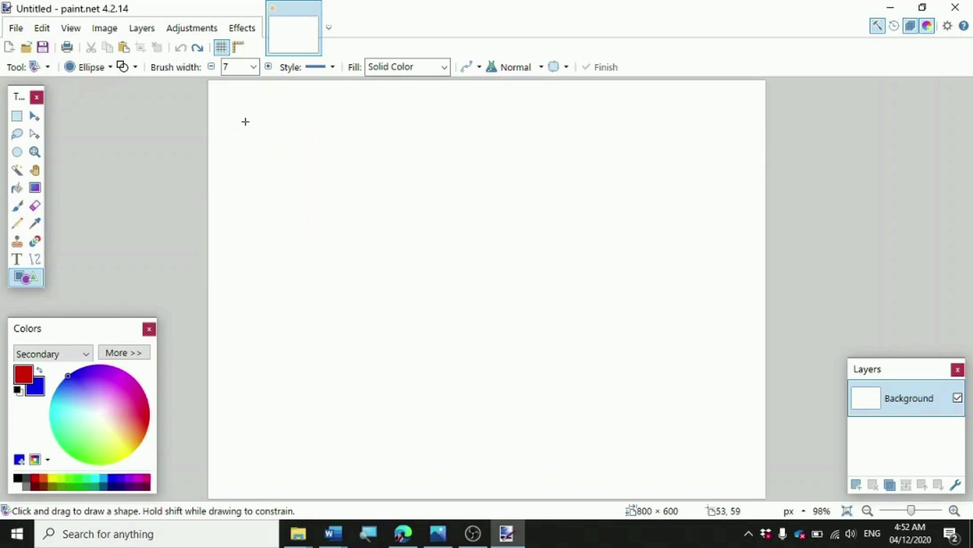
{"action": "left_click_drag", "start_coordinate": [249, 130], "coordinate": [382, 297]}
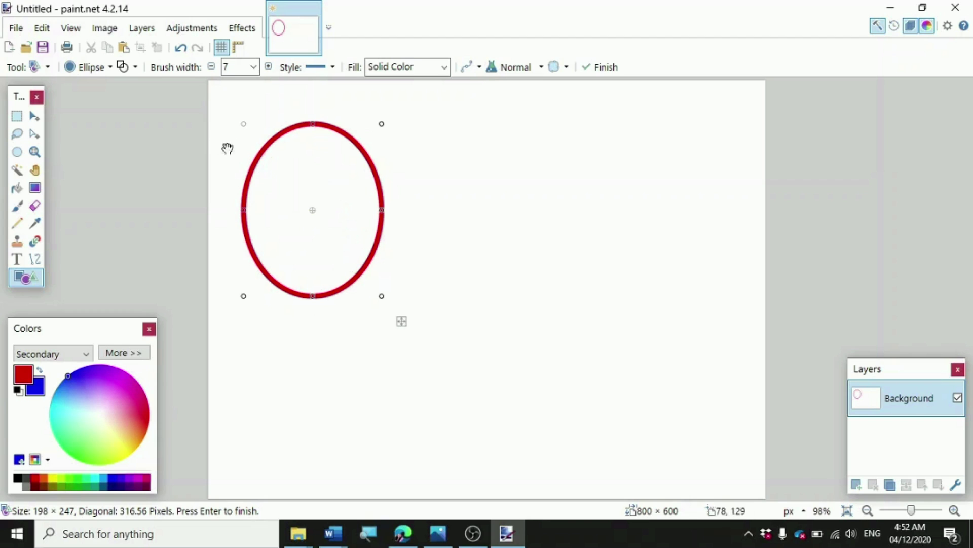
Show the red ellipse as a filled shape and as a filled shape with outline
{"action": "left_click", "coordinate": [136, 68]}
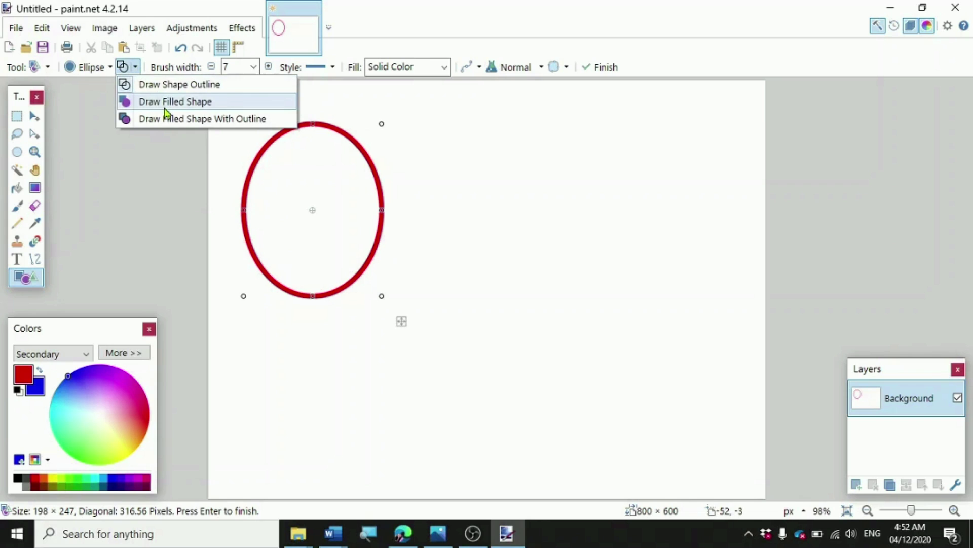
{"action": "left_click", "coordinate": [181, 102]}
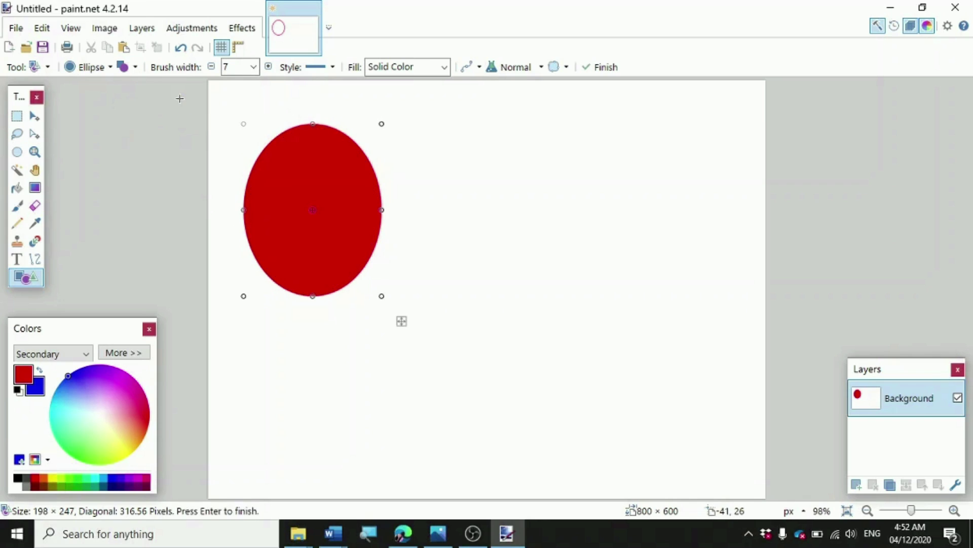
{"action": "left_click", "coordinate": [136, 68]}
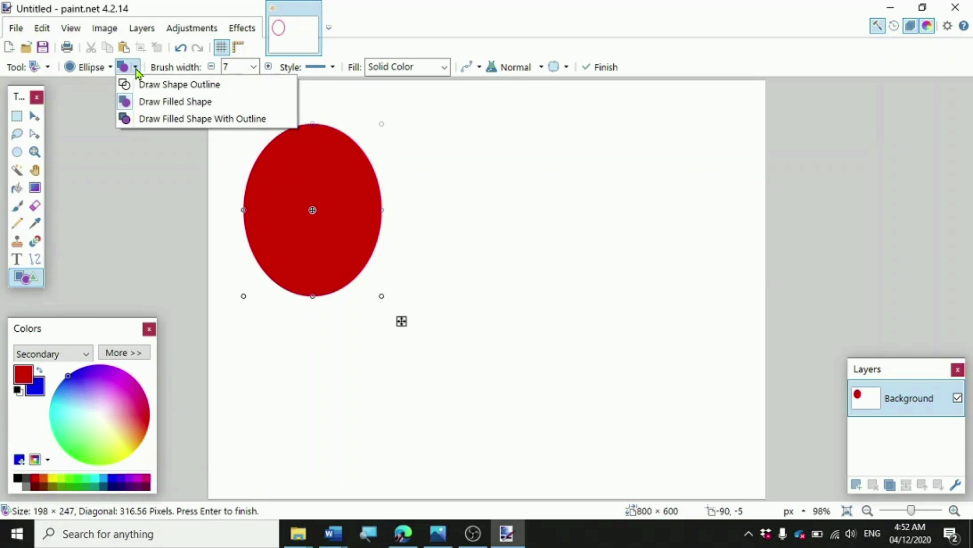
{"action": "left_click", "coordinate": [164, 121]}
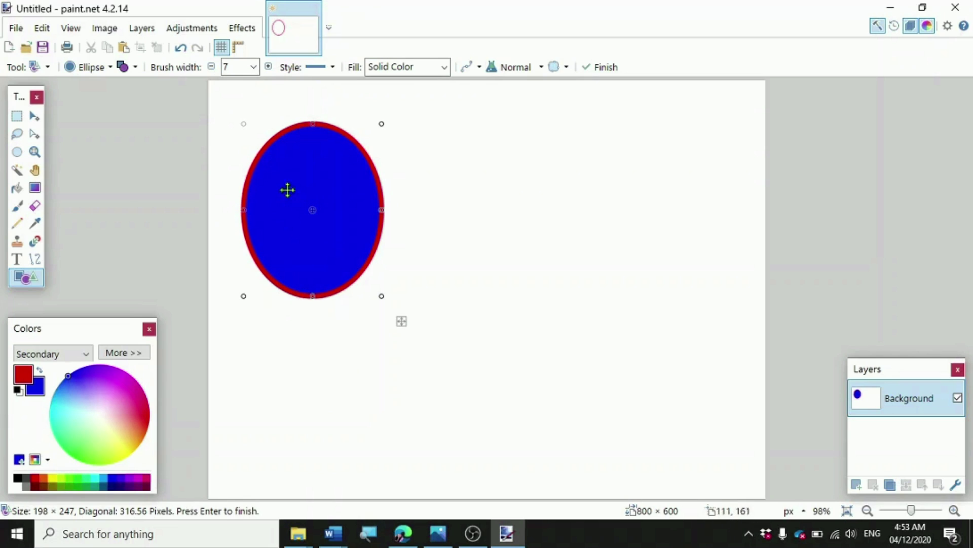
Undo the ellipse's fill style changes and the ellipse itself
{"action": "left_click", "coordinate": [182, 50]}
{"action": "left_click", "coordinate": [183, 50]}
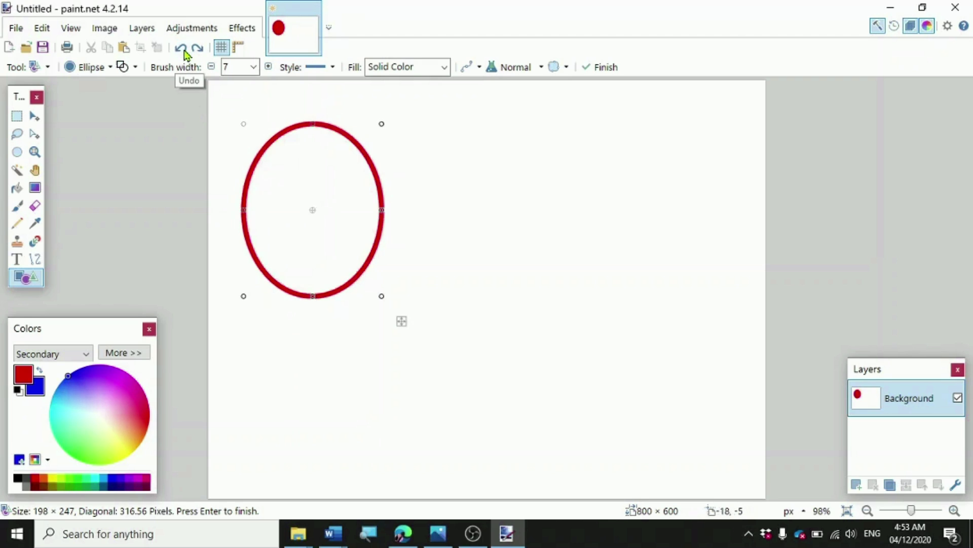
{"action": "left_click", "coordinate": [183, 49]}
Use the Ellipse shape to draw a red circle outline about 115 × 117 pixels in the canvas's upper-left area
{"action": "left_click", "coordinate": [105, 67]}
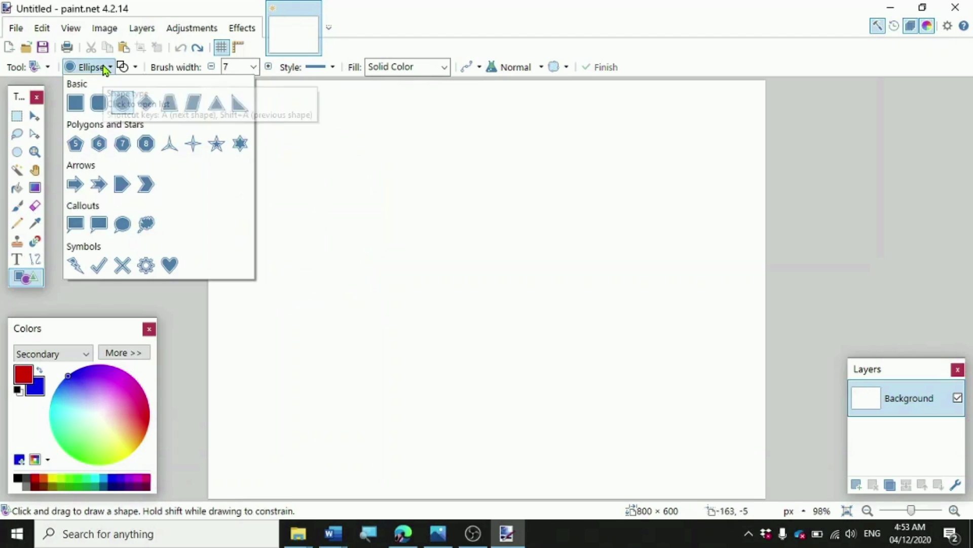
{"action": "left_click", "coordinate": [123, 103]}
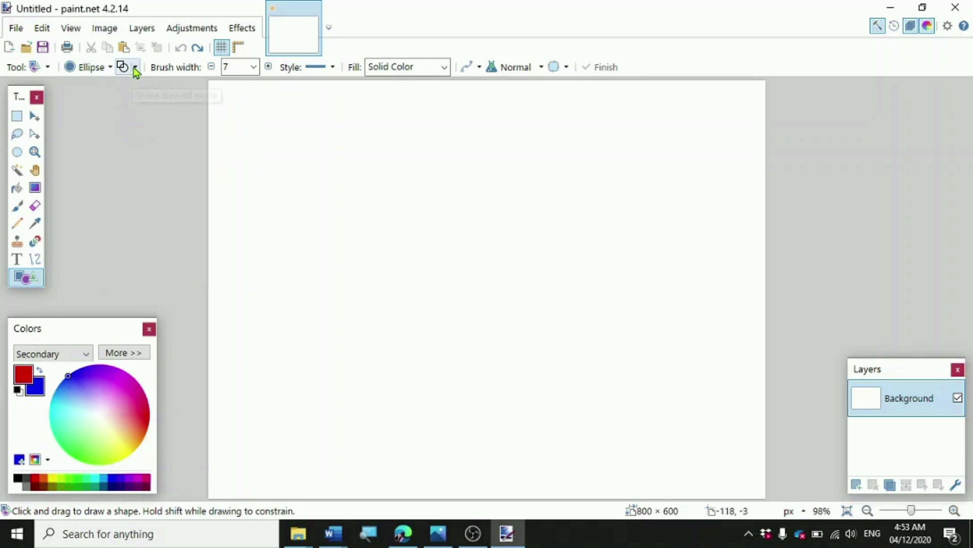
{"action": "left_click_drag", "start_coordinate": [235, 113], "coordinate": [318, 198]}
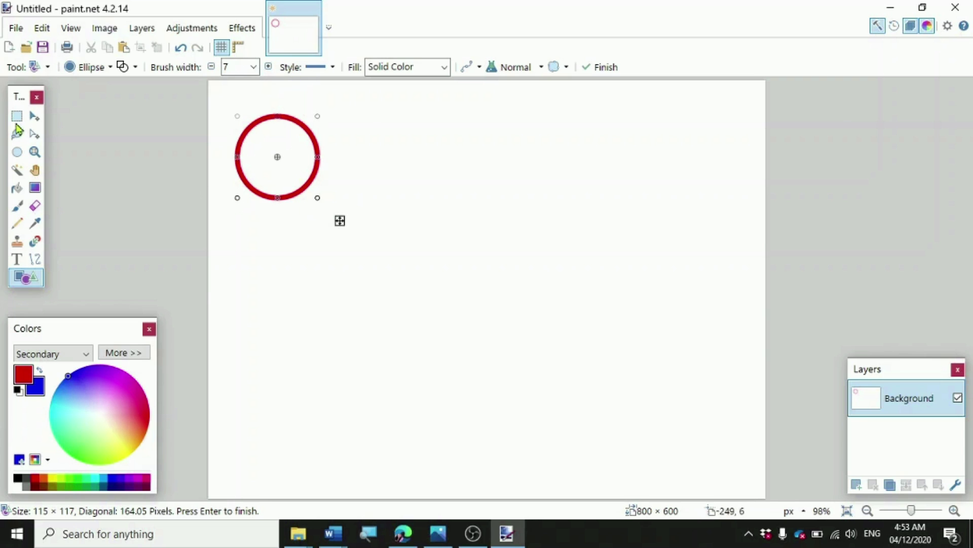
Show the circle as a filled shape and as a filled shape with outline
{"action": "left_click", "coordinate": [134, 74]}
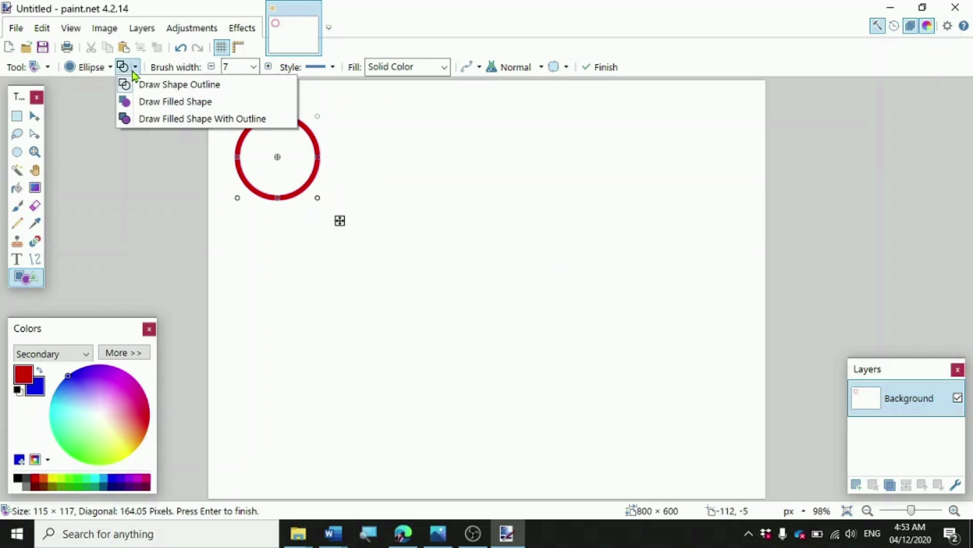
{"action": "left_click", "coordinate": [149, 105]}
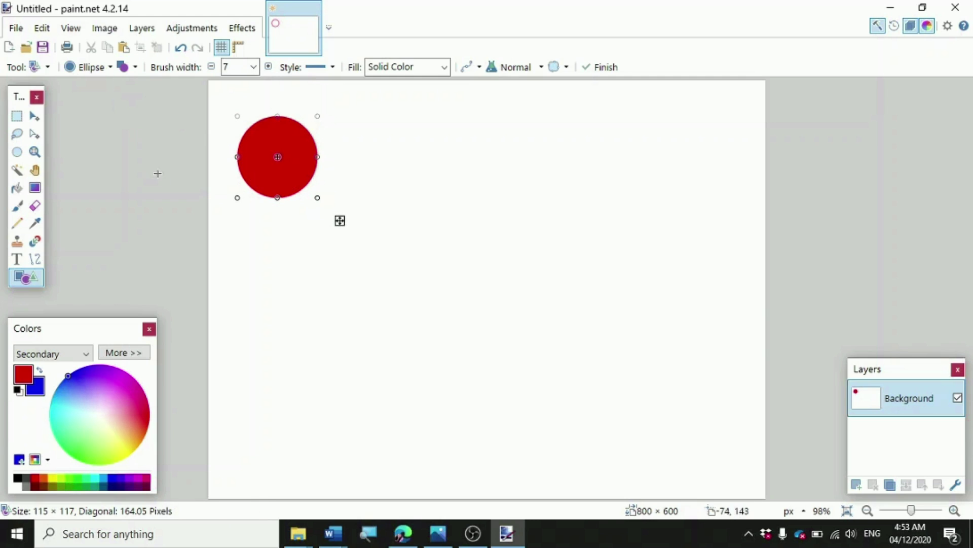
{"action": "left_click", "coordinate": [138, 72]}
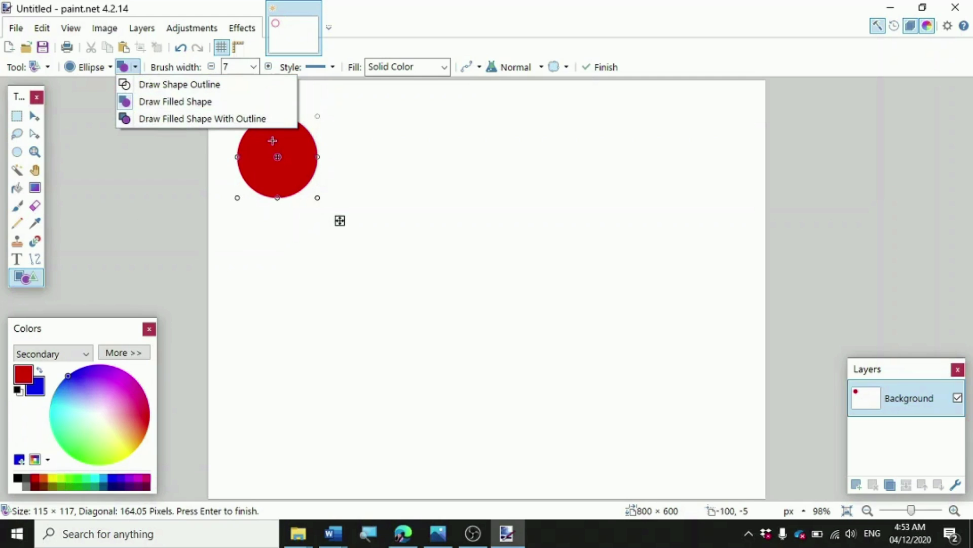
{"action": "left_click", "coordinate": [226, 118]}
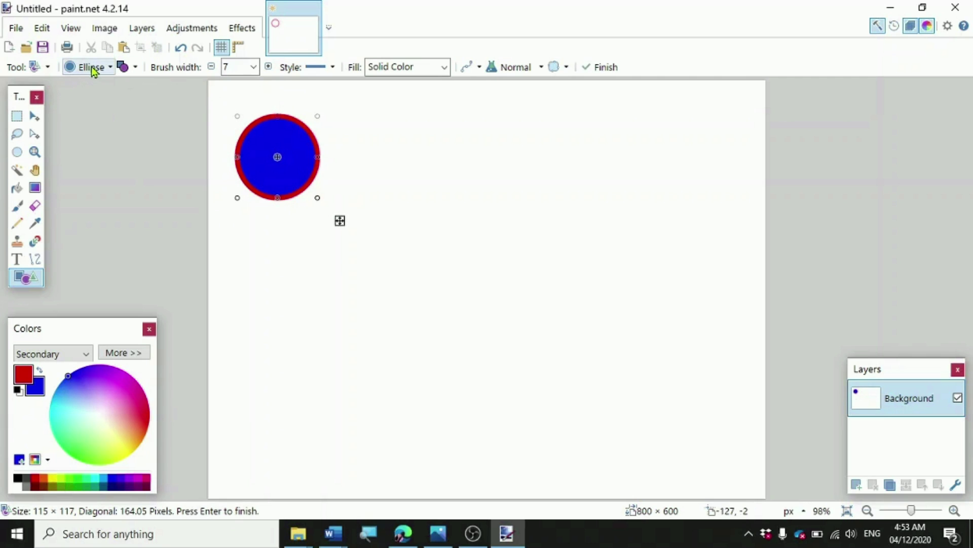
{"action": "left_click", "coordinate": [109, 67]}
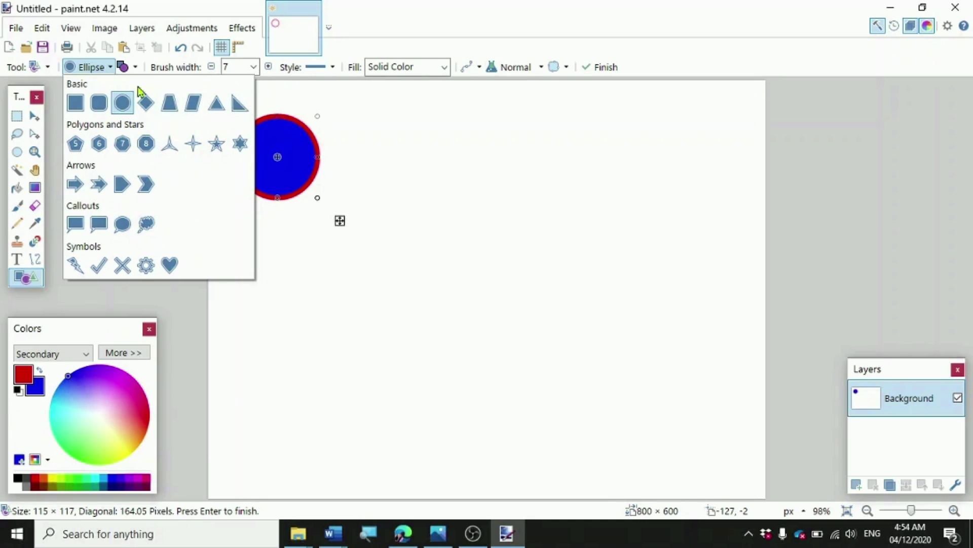
{"action": "left_click", "coordinate": [111, 67]}
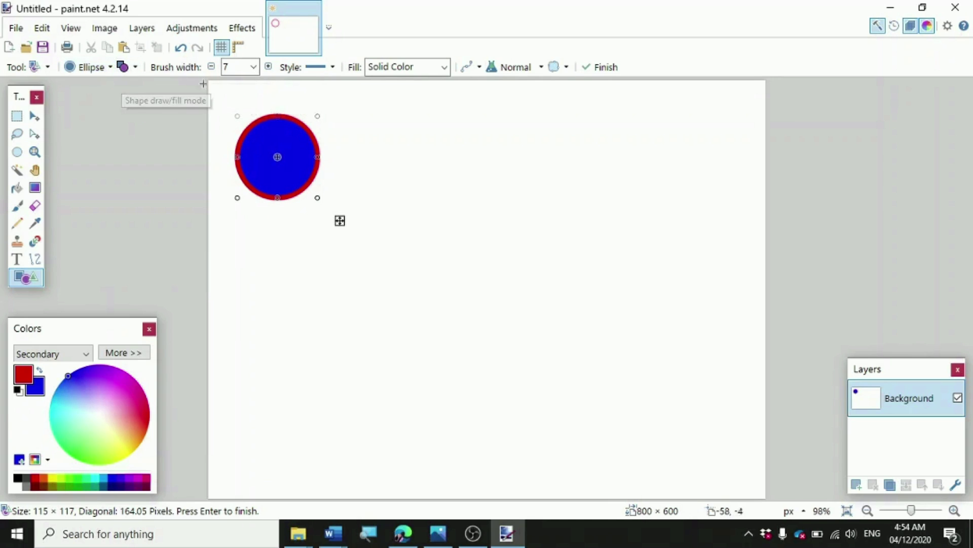
Undo the circle's fill style changes and the circle itself
{"action": "left_click", "coordinate": [181, 48]}
{"action": "left_click", "coordinate": [181, 48]}
{"action": "left_click", "coordinate": [181, 48]}
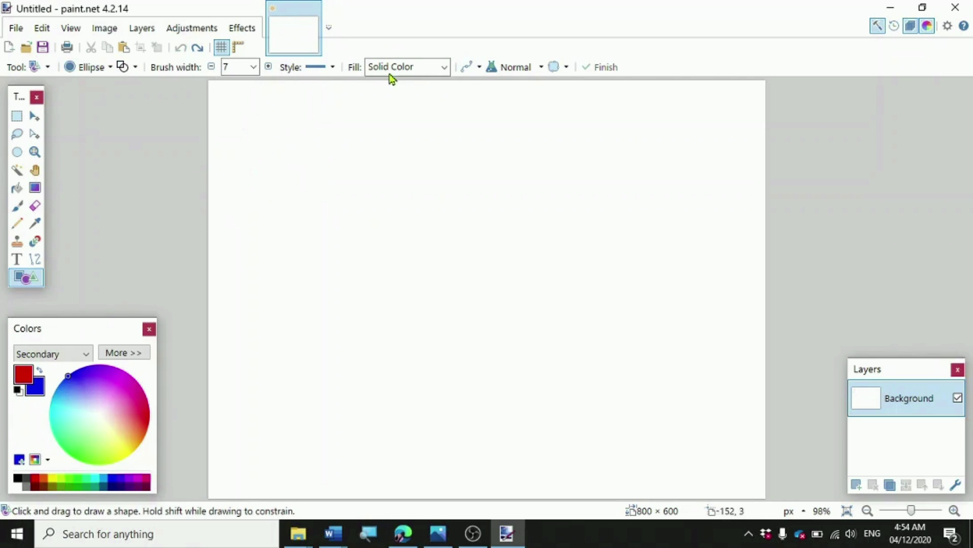
{"action": "left_click", "coordinate": [111, 68]}
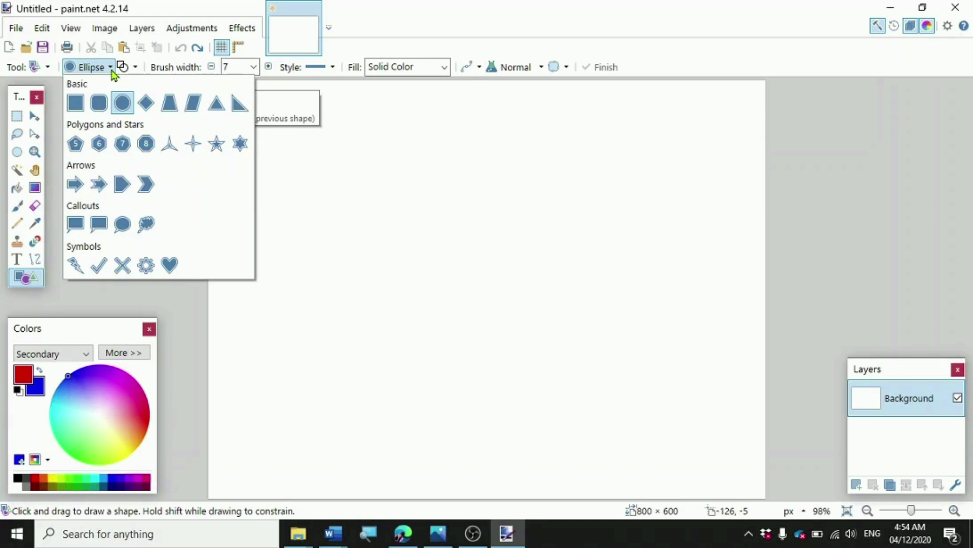
{"action": "left_click", "coordinate": [112, 71]}
{"action": "left_click", "coordinate": [112, 70]}
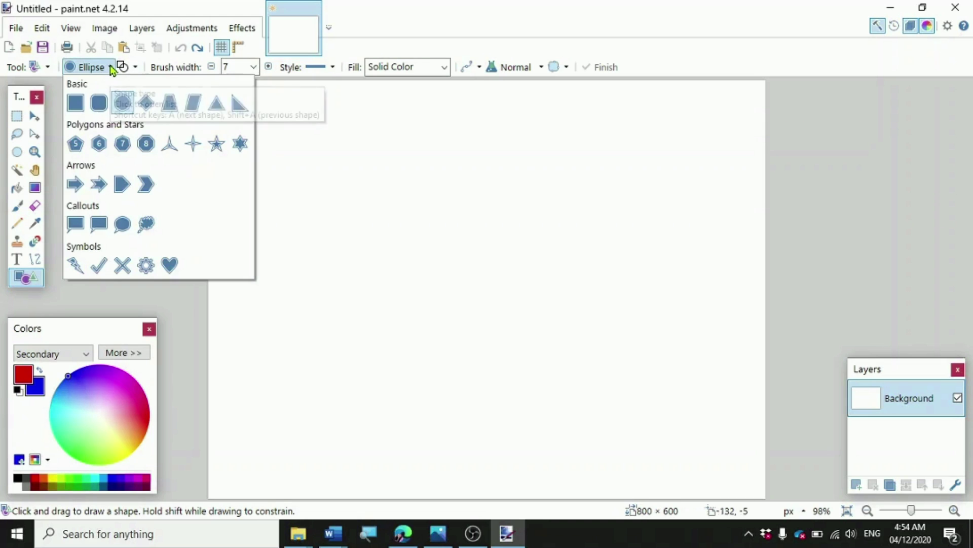
{"action": "left_click", "coordinate": [111, 68]}
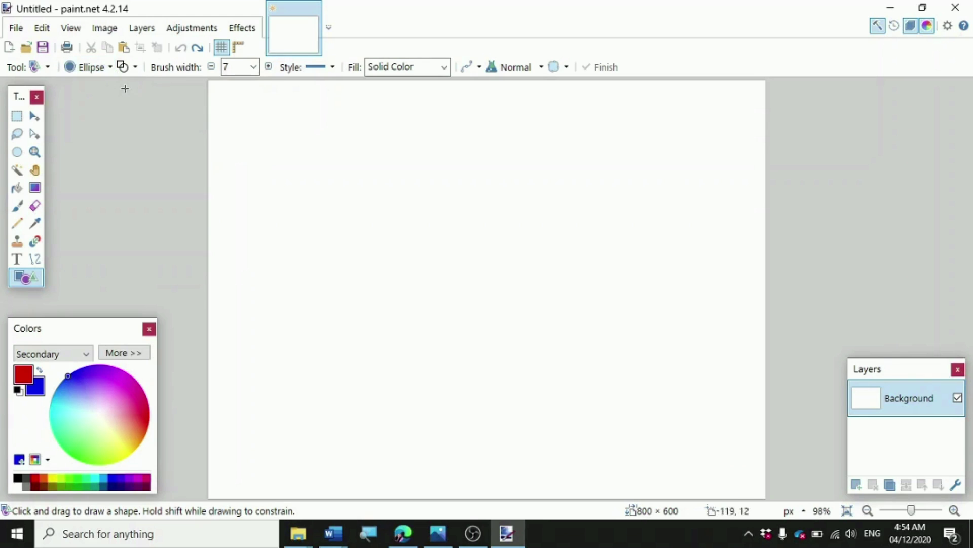
Draw a red heart outline about 256 × 193 pixels in the canvas's upper-left area
{"action": "left_click", "coordinate": [111, 70]}
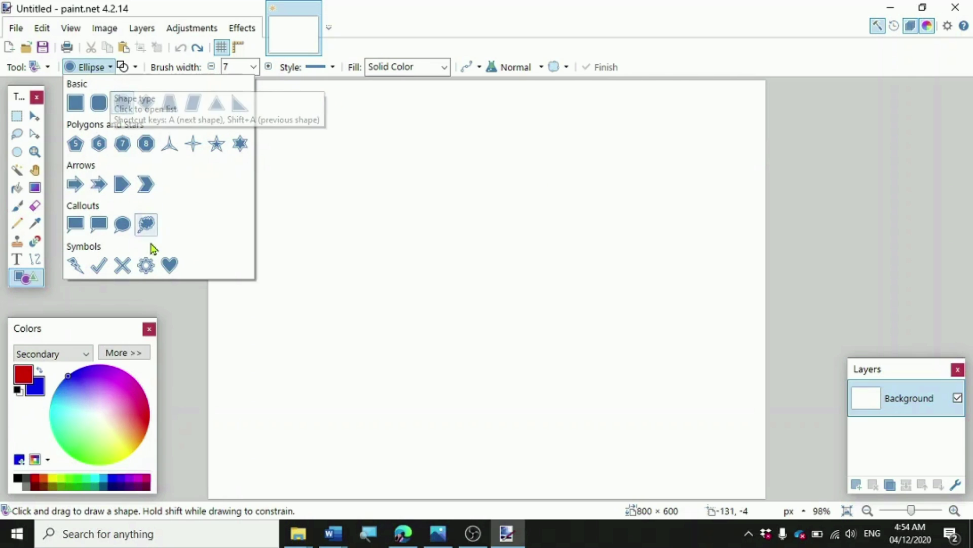
{"action": "left_click", "coordinate": [173, 265]}
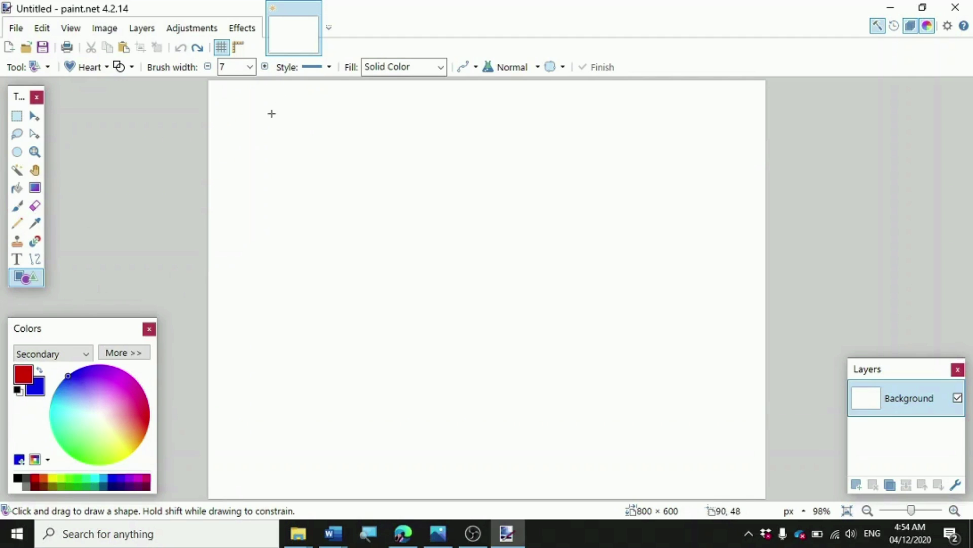
{"action": "left_click_drag", "start_coordinate": [292, 122], "coordinate": [449, 248]}
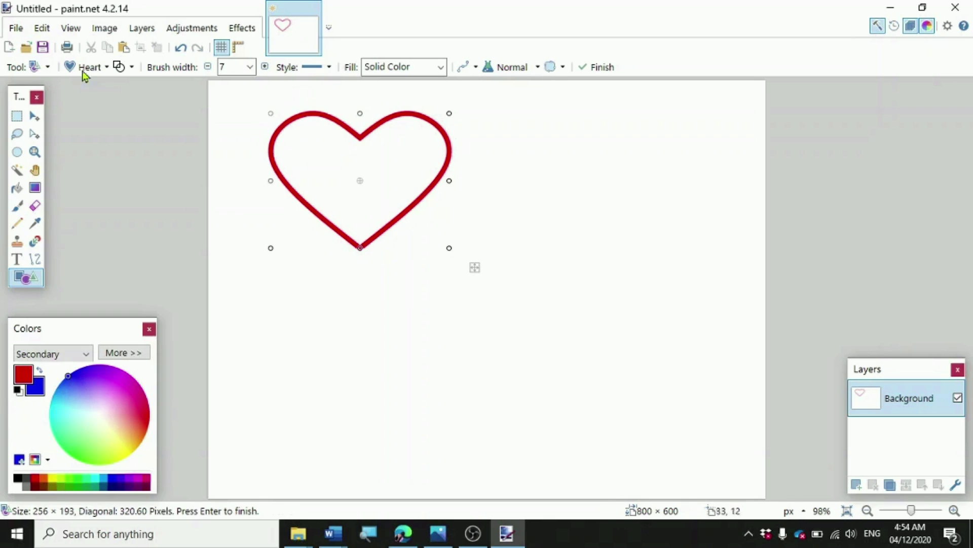
Show the heart as a filled shape and as a filled shape with outline
{"action": "left_click", "coordinate": [132, 68]}
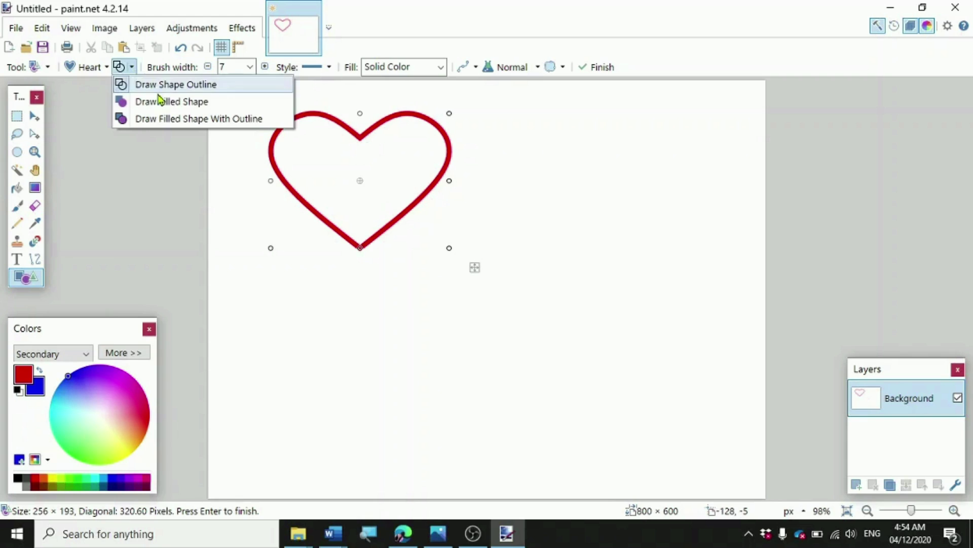
{"action": "key", "text": "Escape"}
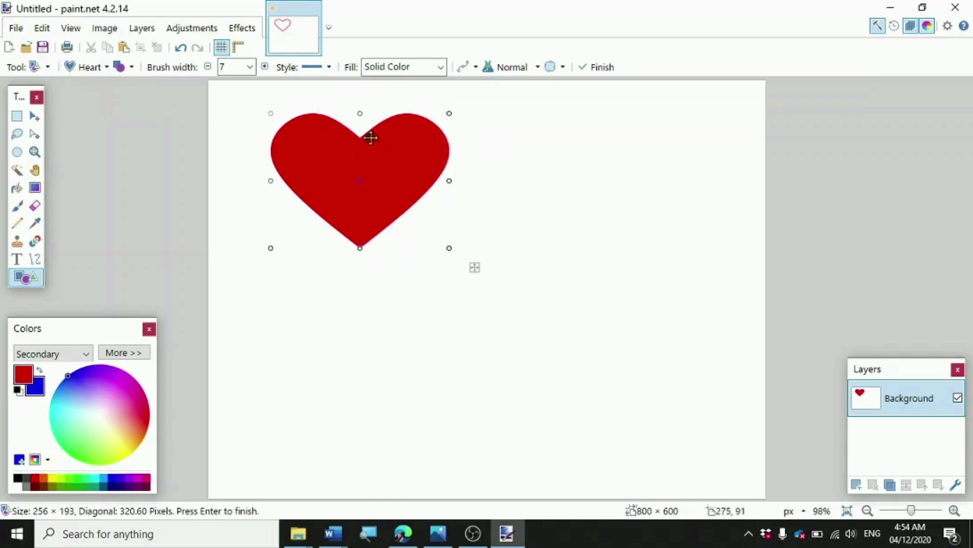
{"action": "left_click", "coordinate": [133, 68]}
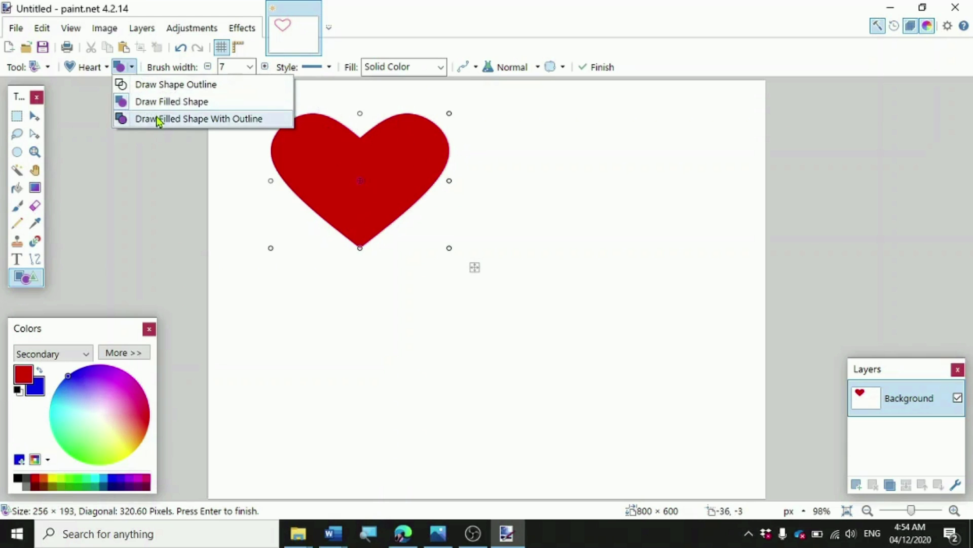
{"action": "left_click", "coordinate": [190, 119]}
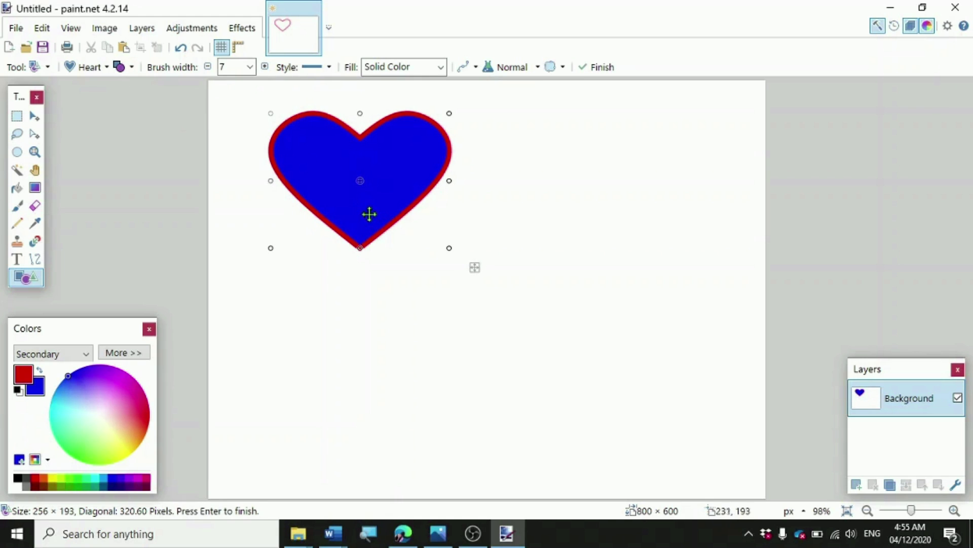
Undo the heart's fill style changes and the heart itself
{"action": "left_click", "coordinate": [181, 47]}
{"action": "left_click", "coordinate": [181, 48]}
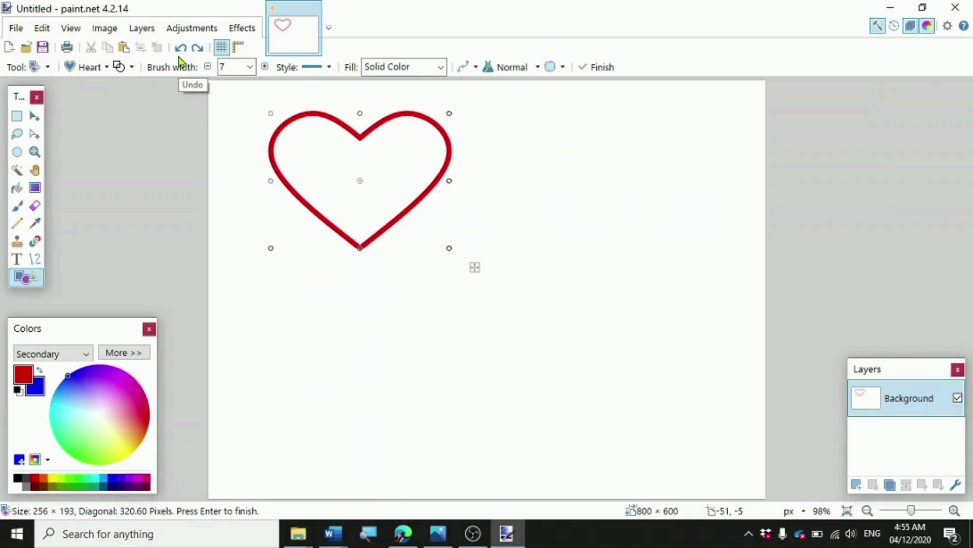
{"action": "left_click", "coordinate": [179, 54]}
Choose the five-point star as the shape to draw
{"action": "left_click", "coordinate": [102, 71]}
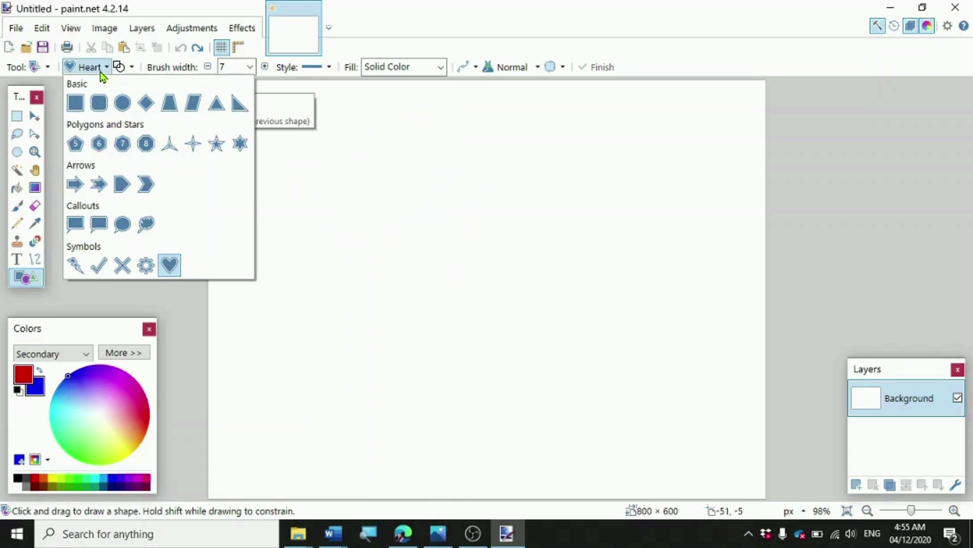
{"action": "left_click", "coordinate": [222, 145]}
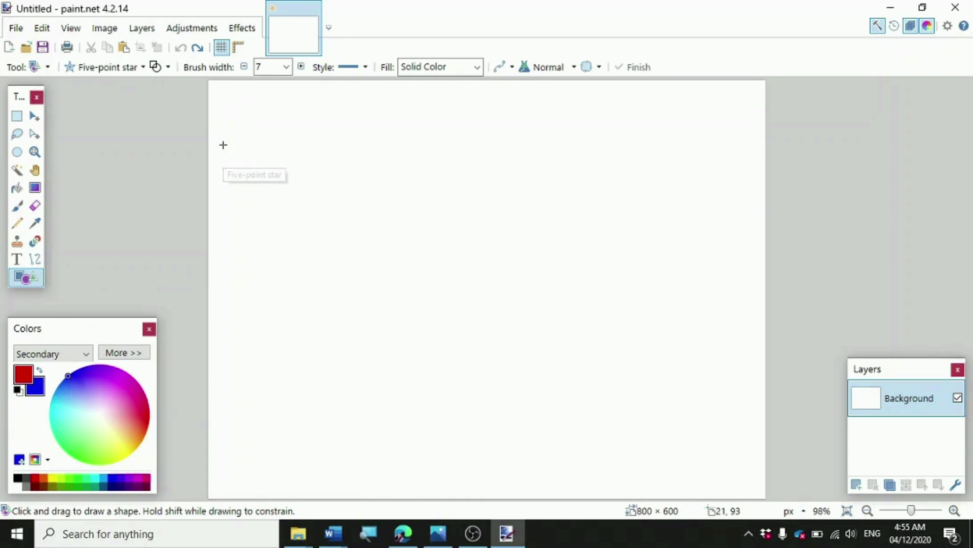
{"action": "left_click", "coordinate": [283, 120]}
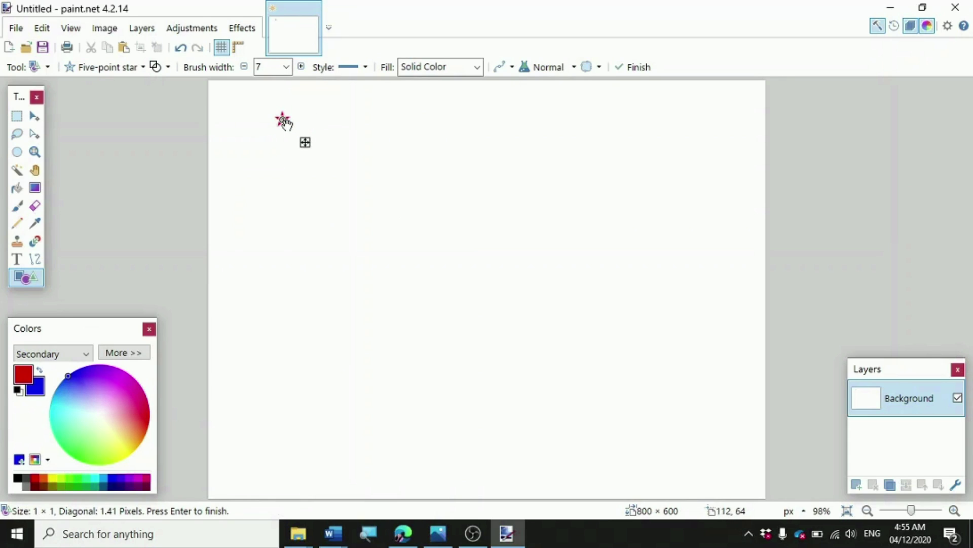
{"action": "key", "text": "ctrl+z"}
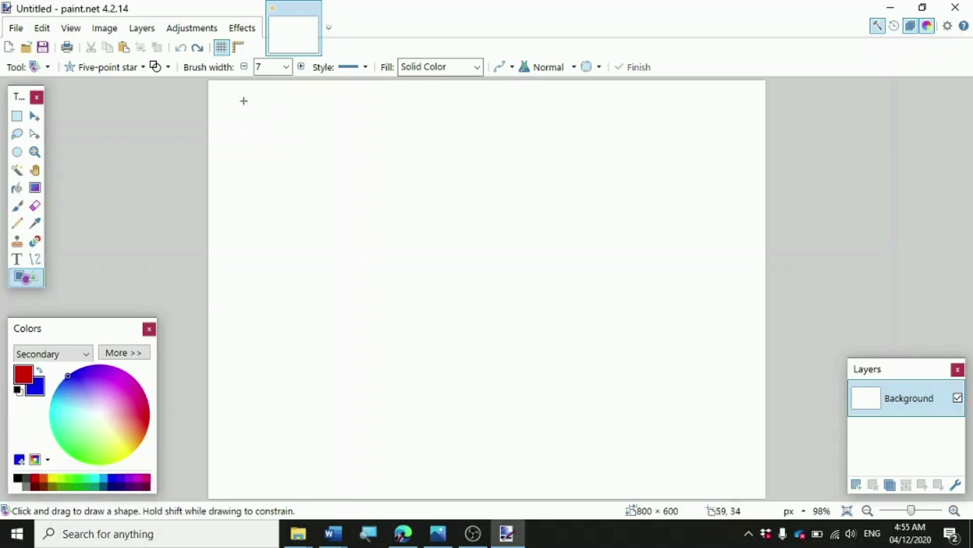
{"action": "left_click", "coordinate": [187, 50]}
Set the primary color to yellow
{"action": "left_click", "coordinate": [87, 354]}
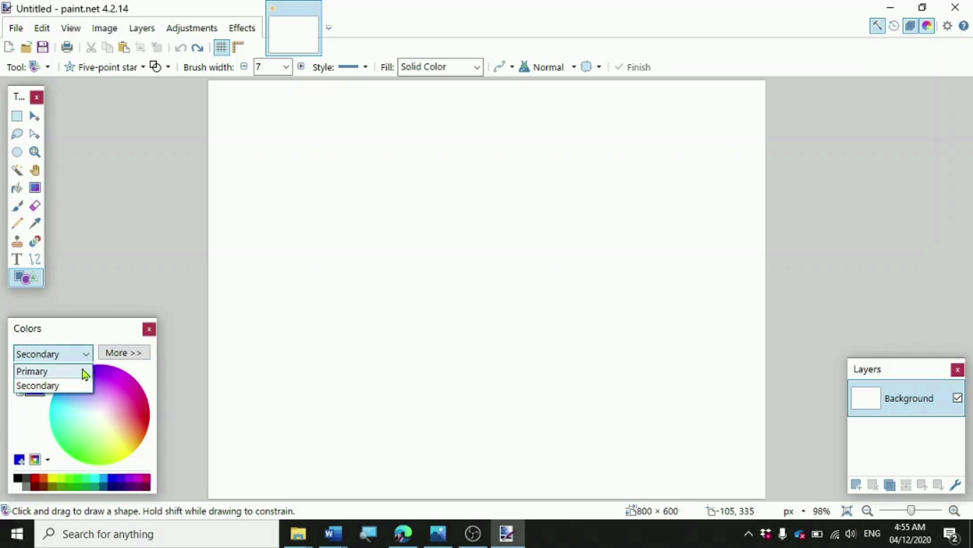
{"action": "left_click", "coordinate": [85, 372]}
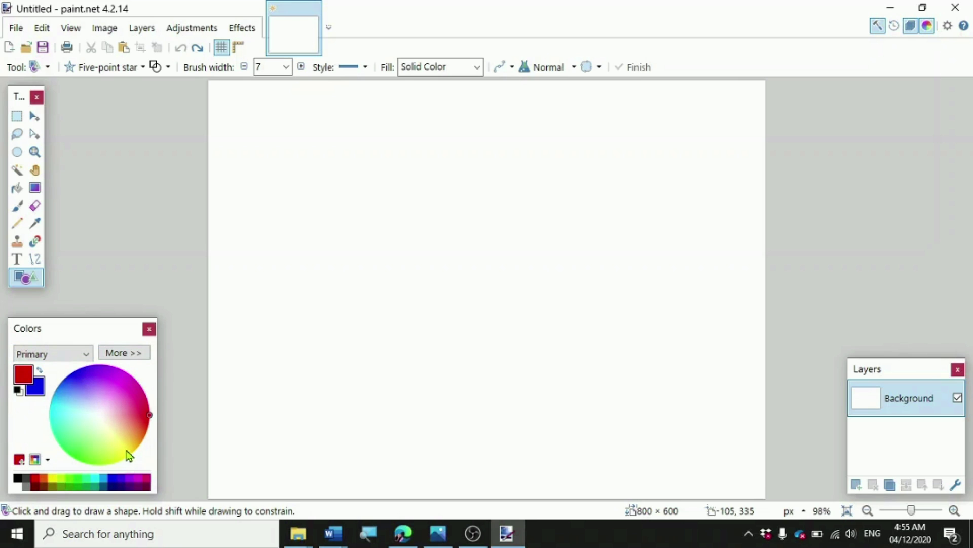
{"action": "left_click", "coordinate": [49, 477]}
{"action": "left_click", "coordinate": [61, 357]}
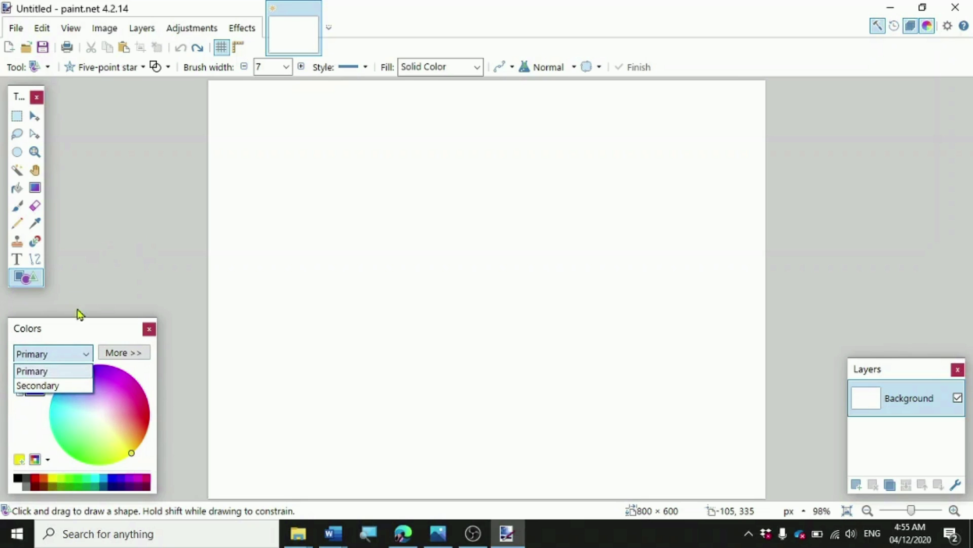
{"action": "left_click", "coordinate": [77, 353]}
{"action": "left_click", "coordinate": [77, 354]}
{"action": "left_click", "coordinate": [69, 375]}
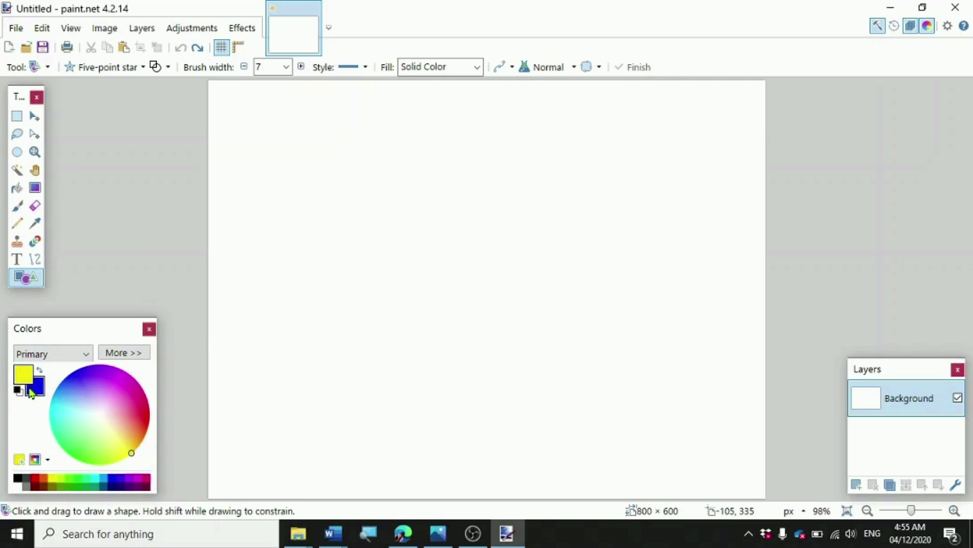
Set the secondary color to yellow and draw a five-point star about 303 × 253 pixels in the canvas's upper-left area
{"action": "left_click", "coordinate": [67, 358]}
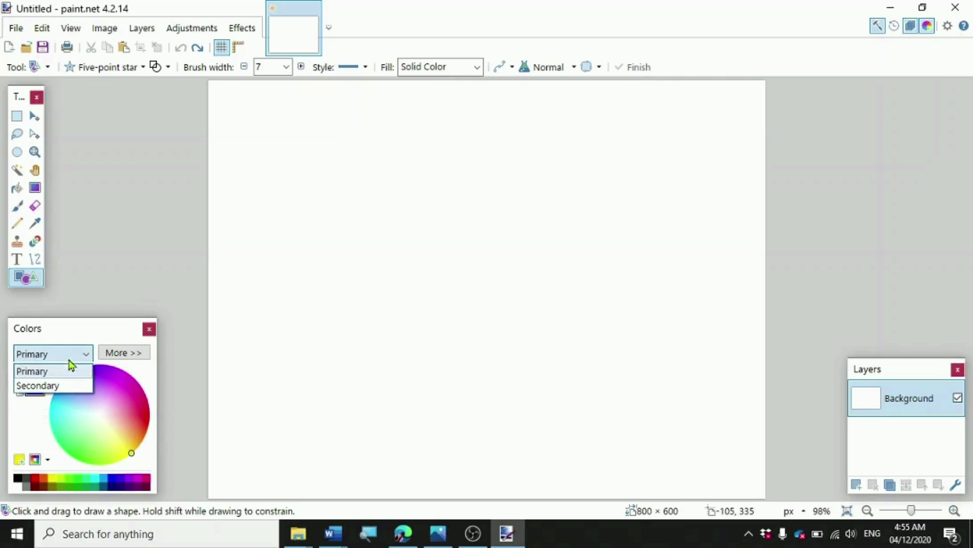
{"action": "left_click", "coordinate": [75, 387]}
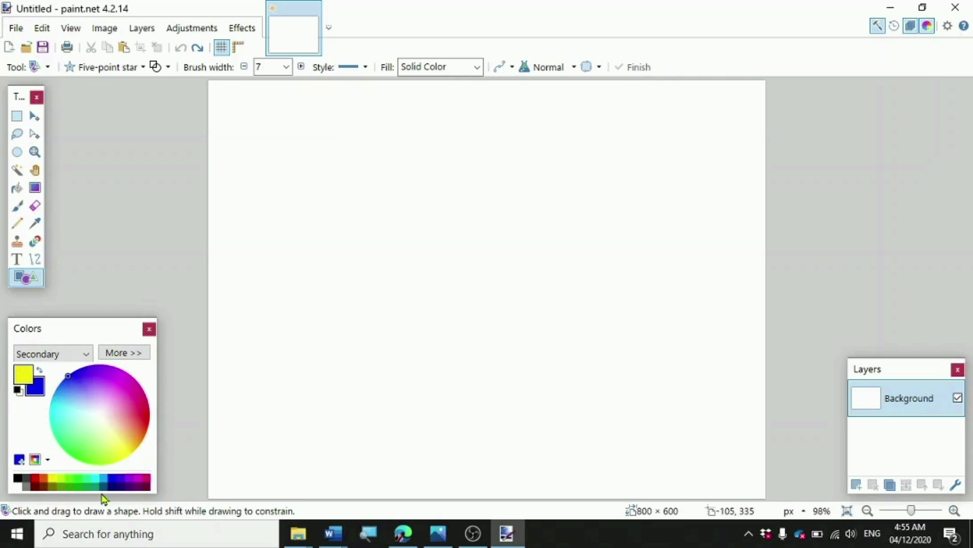
{"action": "left_click", "coordinate": [60, 479]}
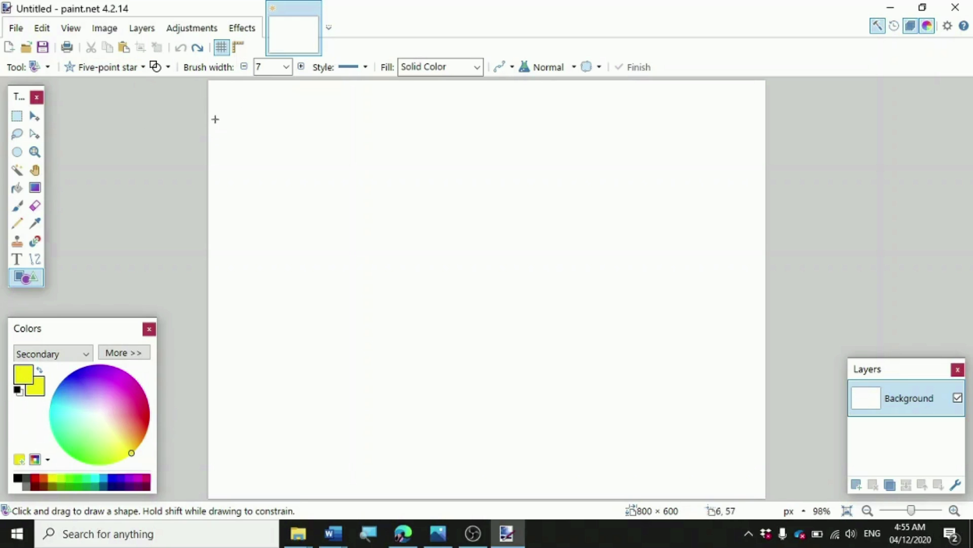
{"action": "left_click_drag", "start_coordinate": [242, 115], "coordinate": [450, 291]}
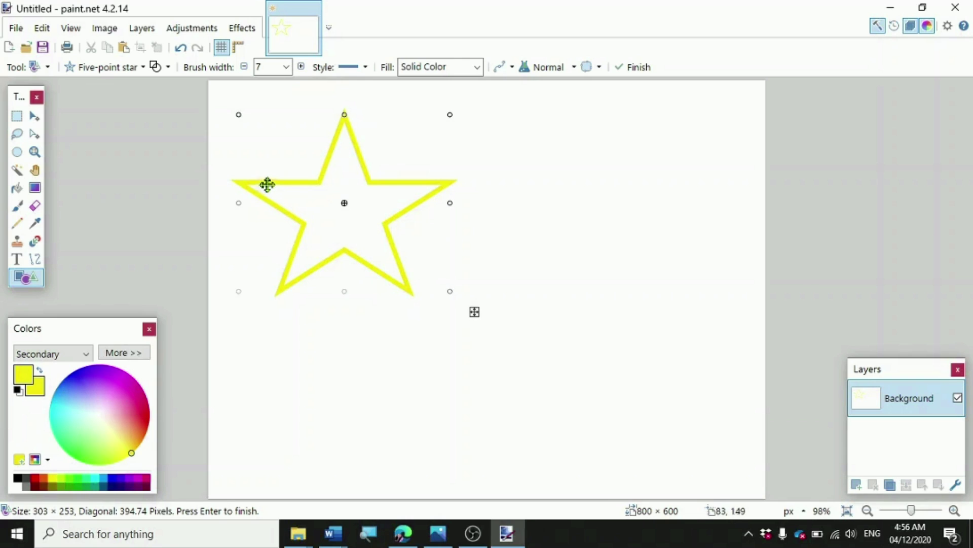
Show the star as a filled shape and as a filled shape with outline
{"action": "left_click", "coordinate": [168, 67]}
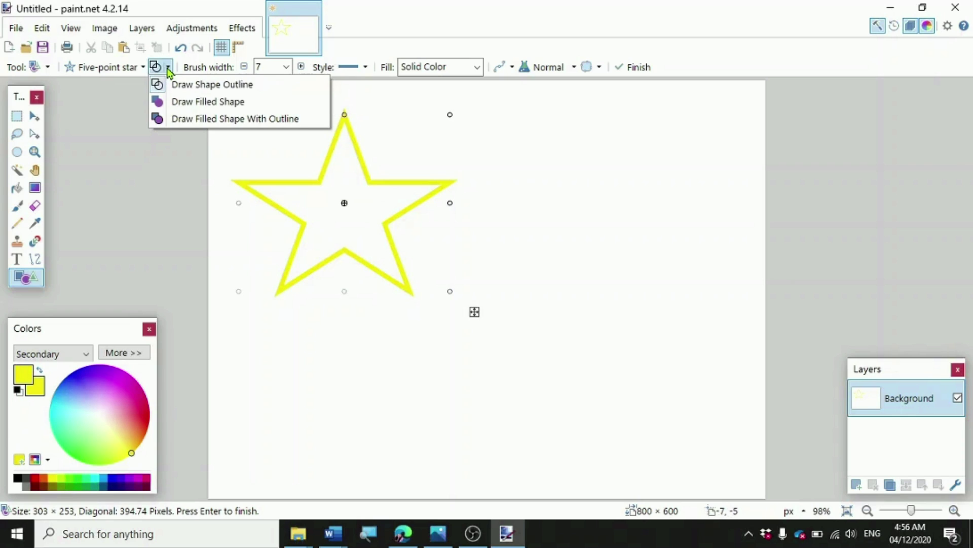
{"action": "left_click", "coordinate": [187, 103]}
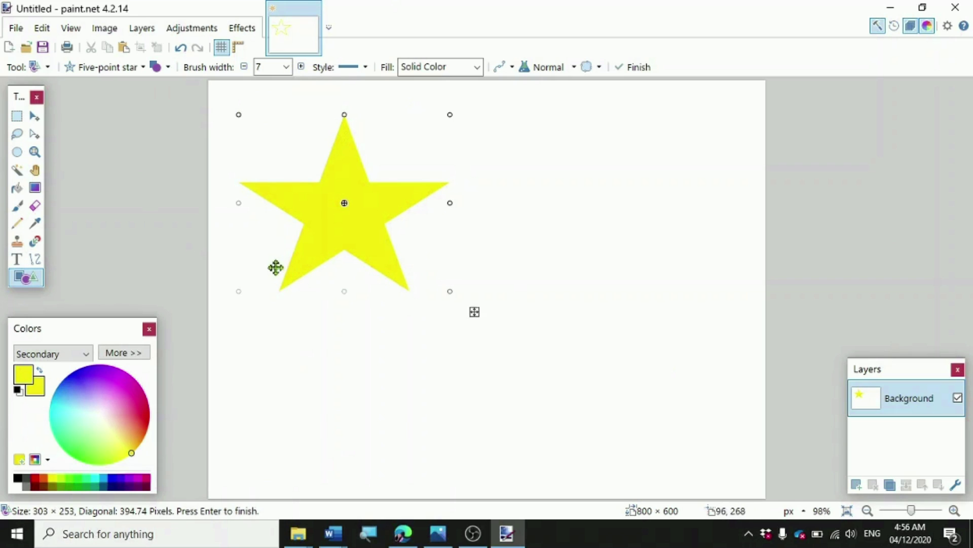
{"action": "left_click", "coordinate": [164, 67]}
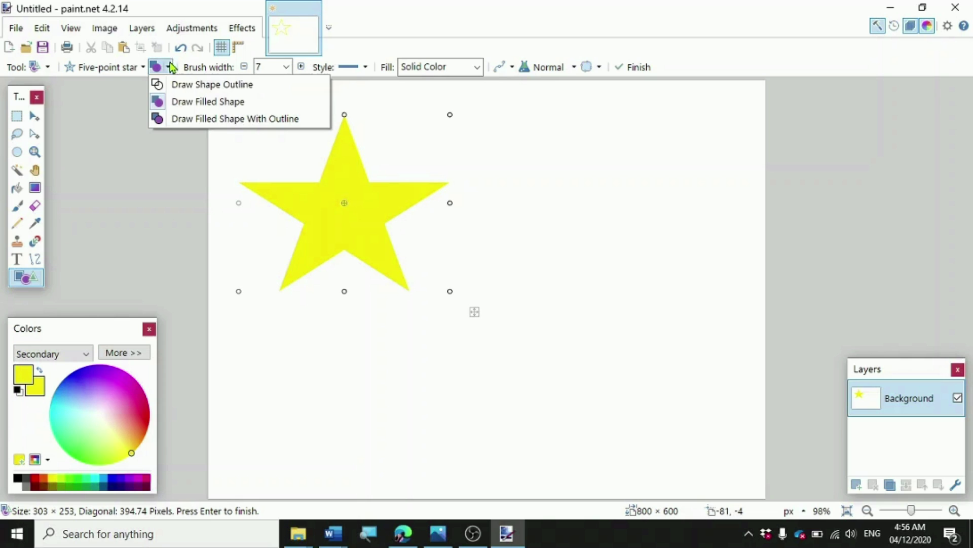
{"action": "left_click", "coordinate": [204, 121]}
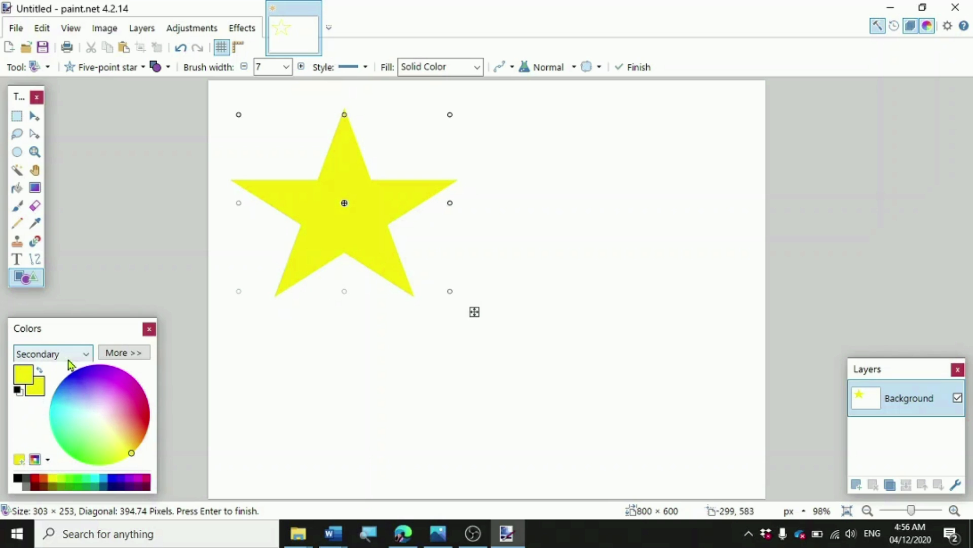
Set the primary color to black to give the filled star a black outline
{"action": "left_click", "coordinate": [86, 354]}
{"action": "left_click", "coordinate": [76, 372]}
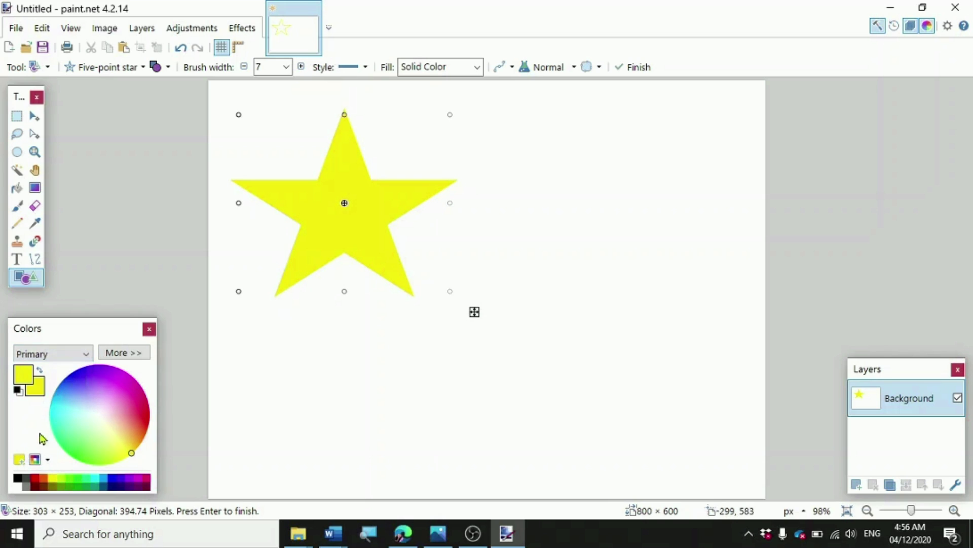
{"action": "left_click", "coordinate": [23, 480]}
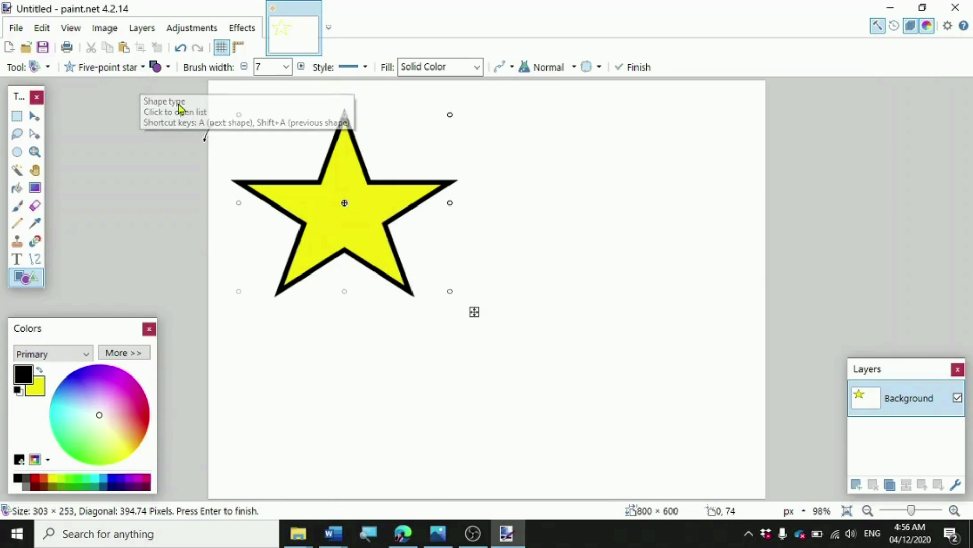
Undo the star's outline color, its fill style changes and the star itself
{"action": "left_click", "coordinate": [181, 50]}
{"action": "left_click", "coordinate": [181, 49]}
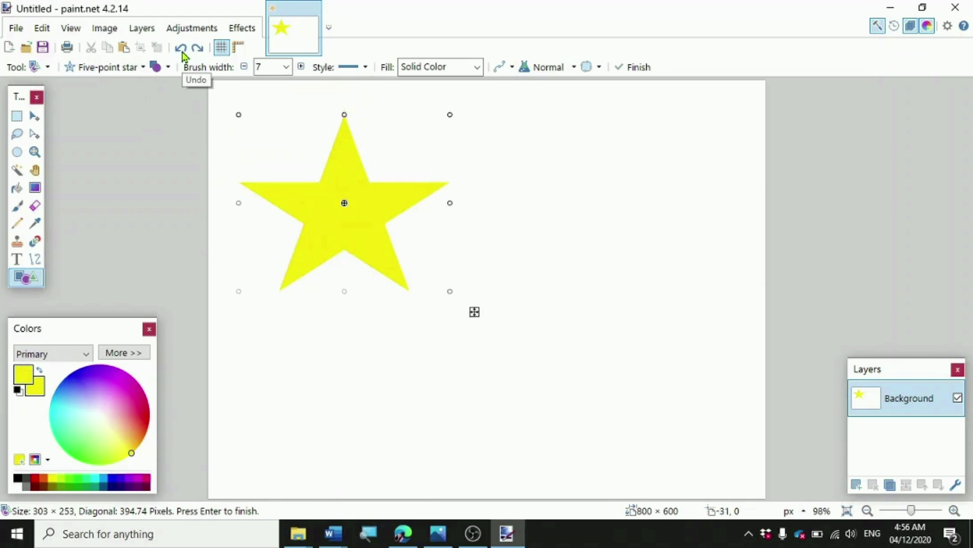
{"action": "left_click", "coordinate": [181, 49]}
{"action": "left_click", "coordinate": [181, 49]}
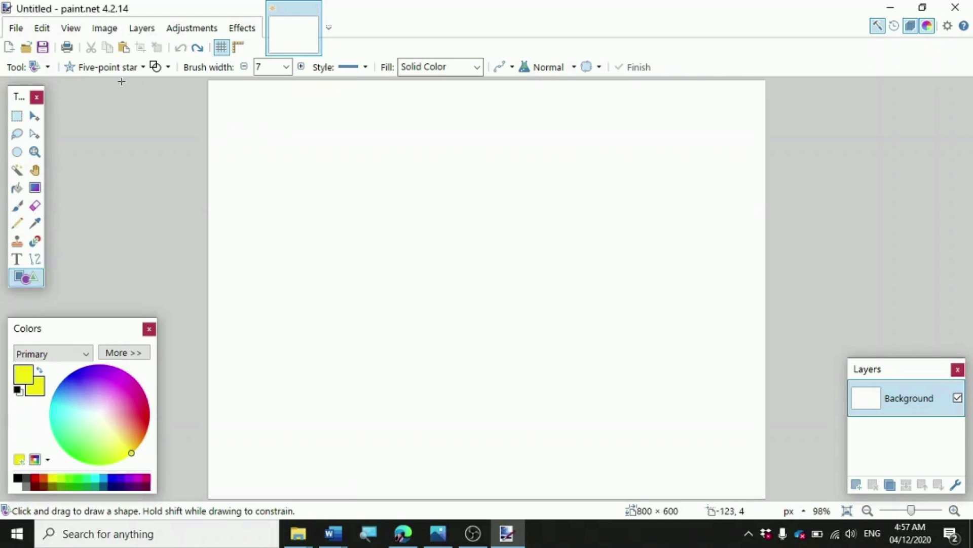
Set the primary color to red
{"action": "left_click", "coordinate": [56, 358]}
{"action": "left_click", "coordinate": [61, 375]}
{"action": "left_click", "coordinate": [61, 359]}
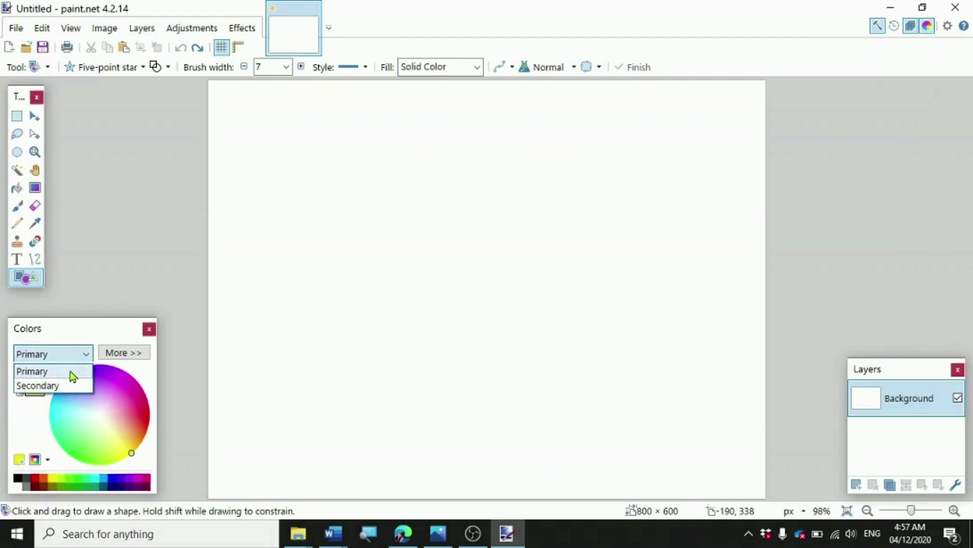
{"action": "left_click", "coordinate": [73, 376]}
{"action": "left_click", "coordinate": [70, 357]}
{"action": "left_click", "coordinate": [70, 380]}
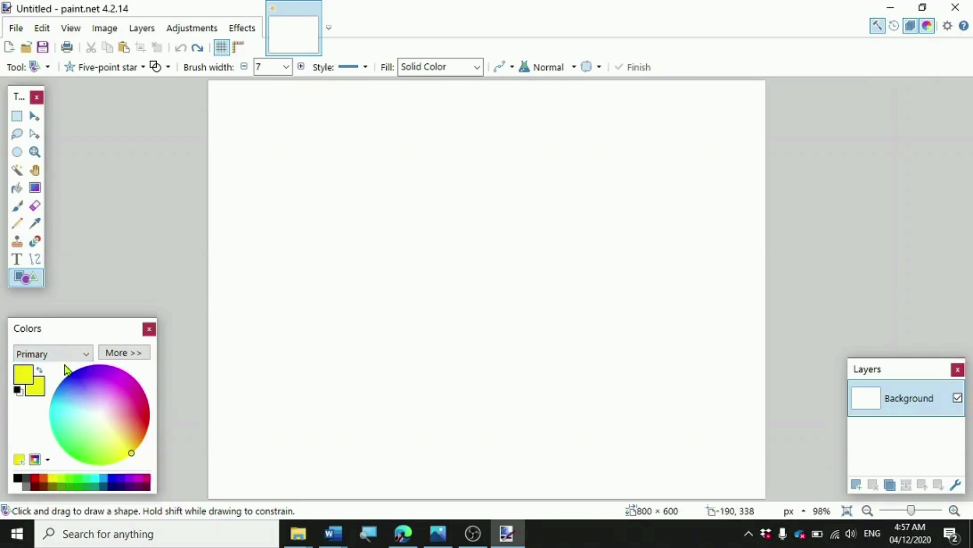
{"action": "left_click", "coordinate": [35, 478]}
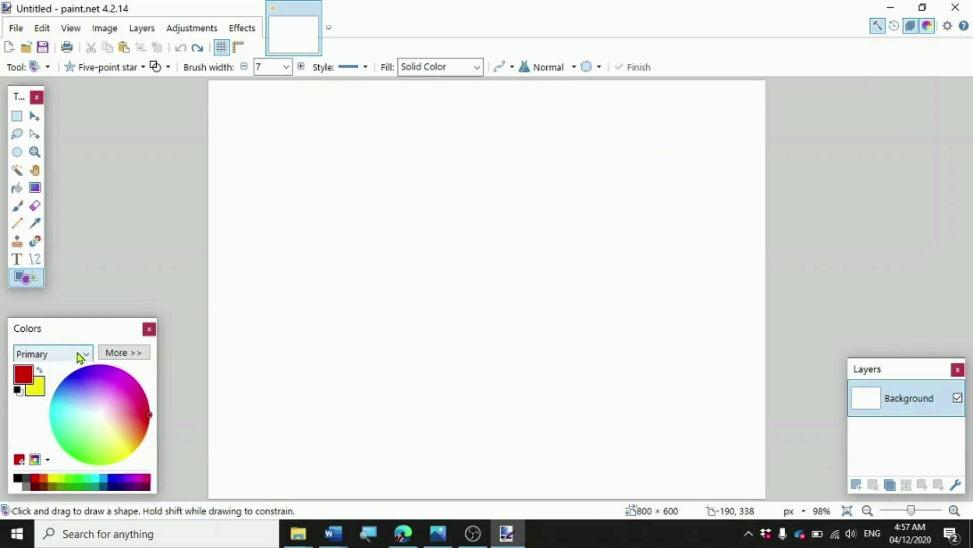
Set the secondary color to blue
{"action": "left_click", "coordinate": [80, 358]}
{"action": "left_click", "coordinate": [71, 386]}
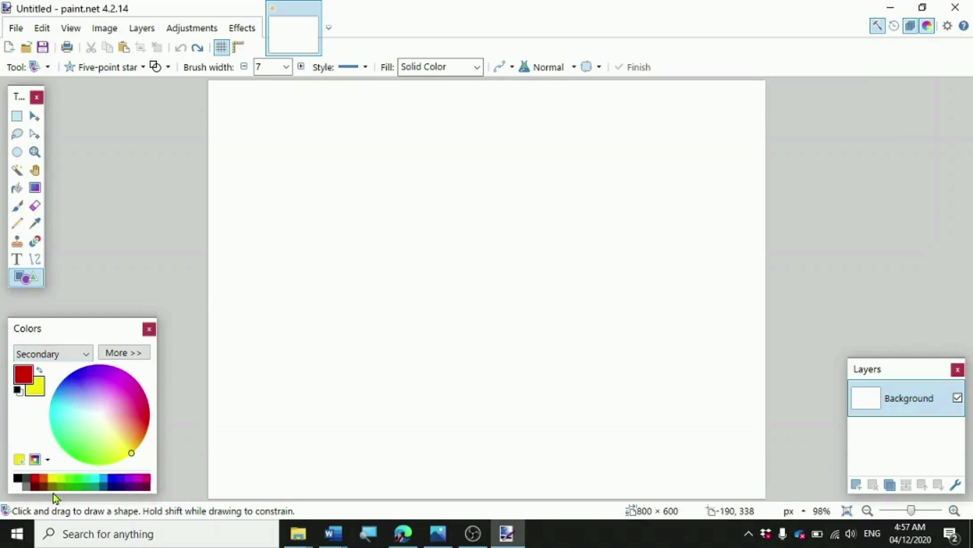
{"action": "left_click", "coordinate": [111, 478]}
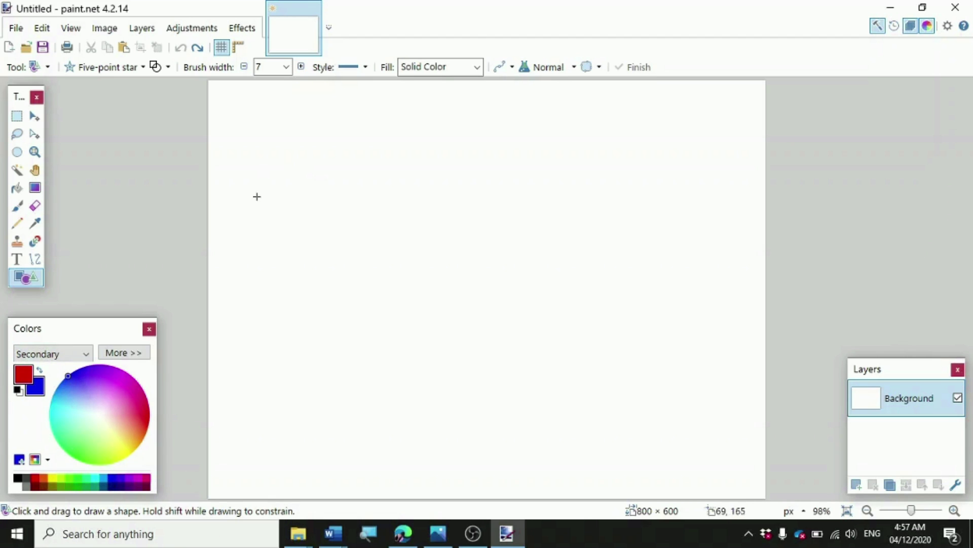
Draw a rounded rectangle about 323 × 158 pixels in the canvas's upper-left area
{"action": "left_click", "coordinate": [141, 71]}
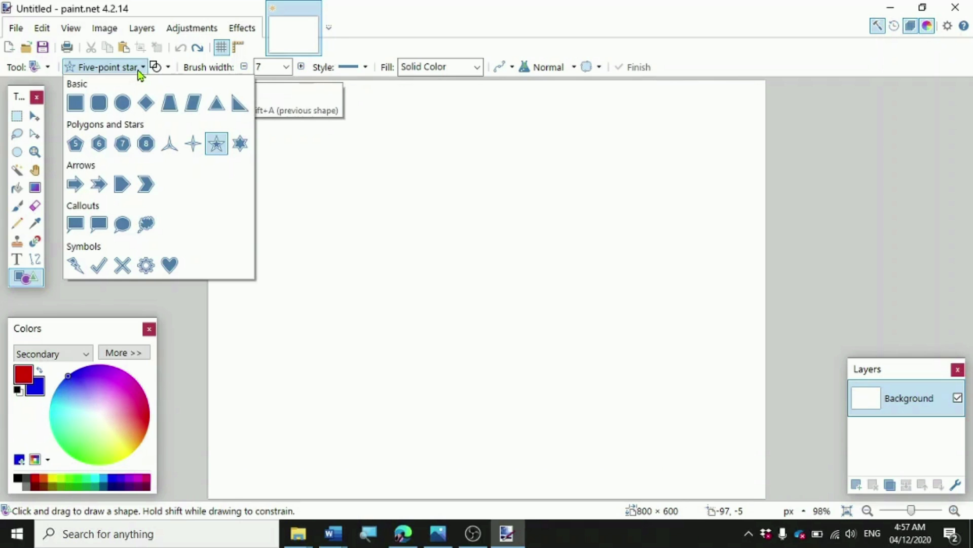
{"action": "left_click", "coordinate": [99, 104]}
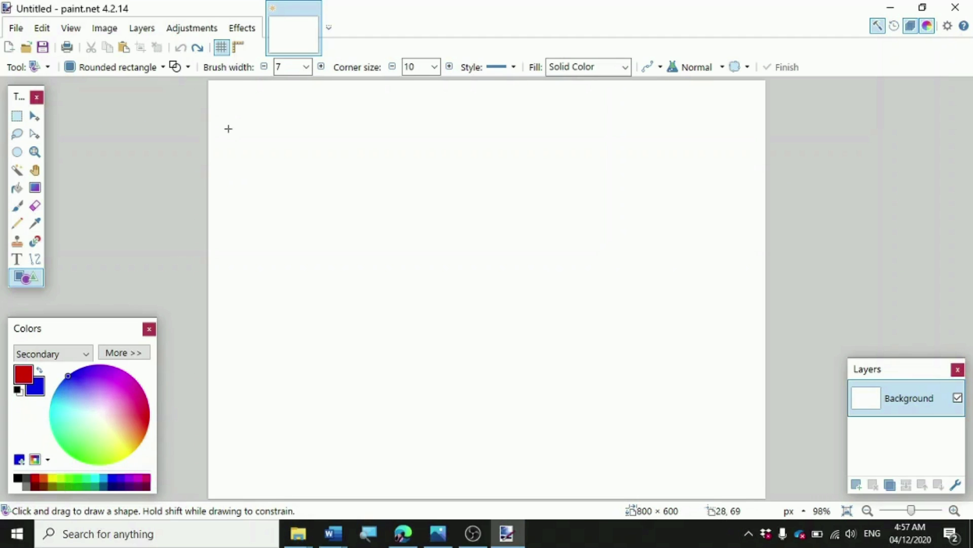
{"action": "left_click_drag", "start_coordinate": [249, 138], "coordinate": [453, 238]}
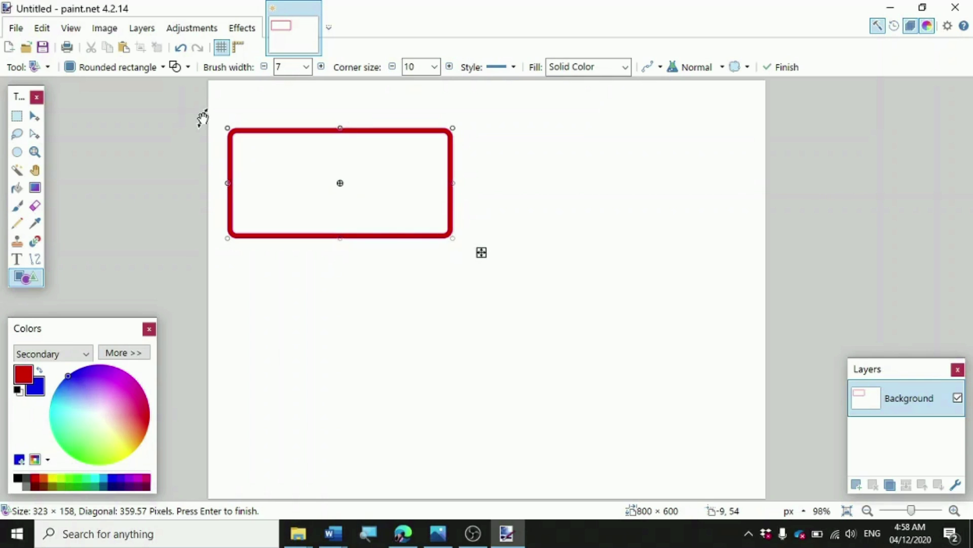
Show the rounded rectangle as a filled shape, and finally as a filled shape with outline
{"action": "left_click", "coordinate": [189, 71]}
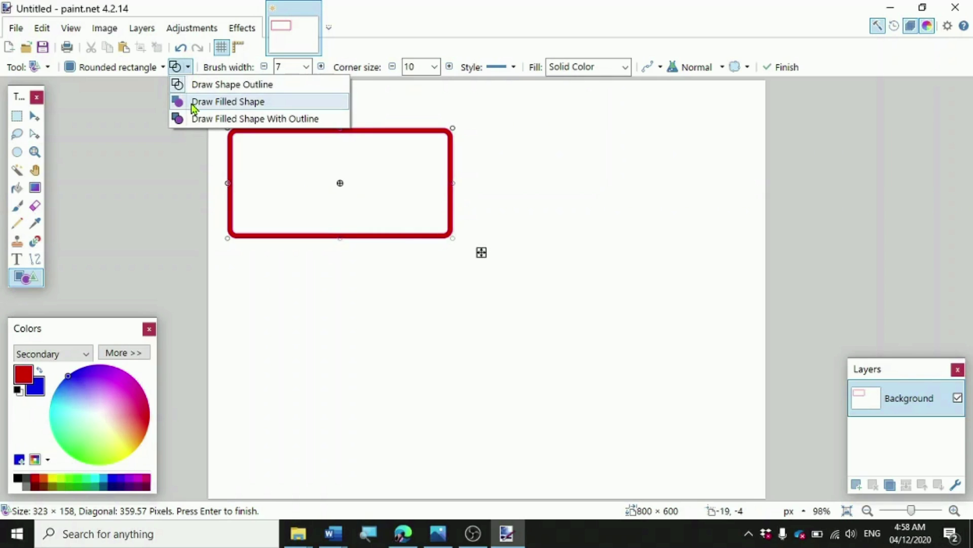
{"action": "left_click", "coordinate": [209, 102]}
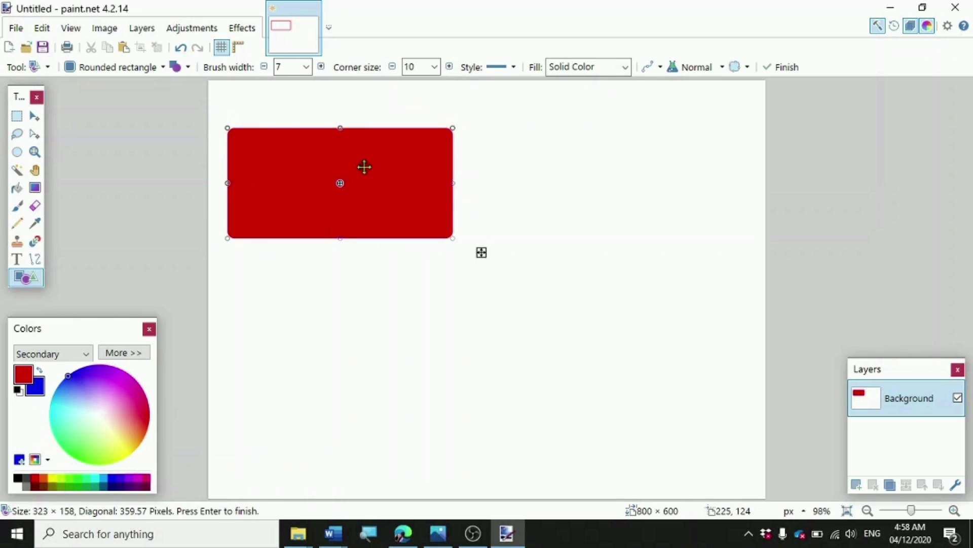
{"action": "left_click", "coordinate": [188, 71]}
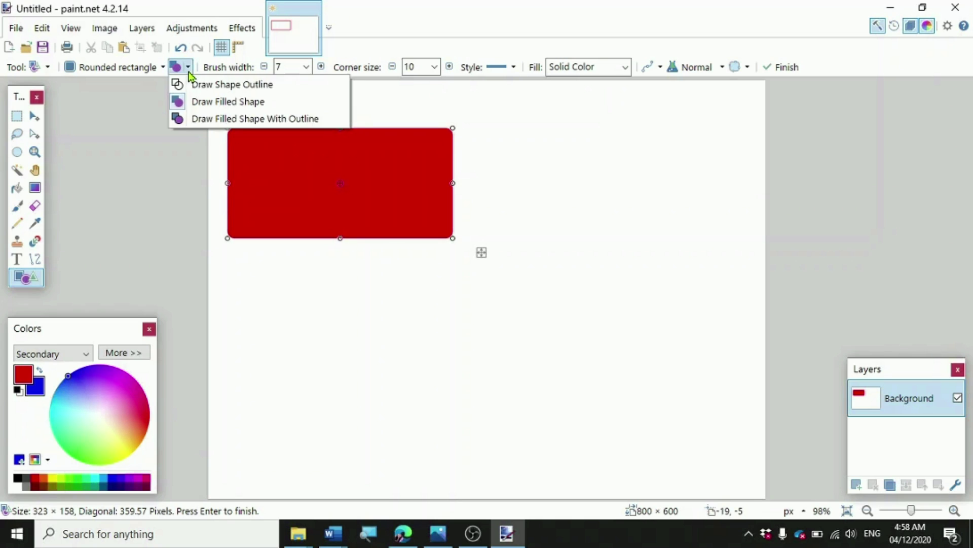
{"action": "left_click", "coordinate": [211, 125]}
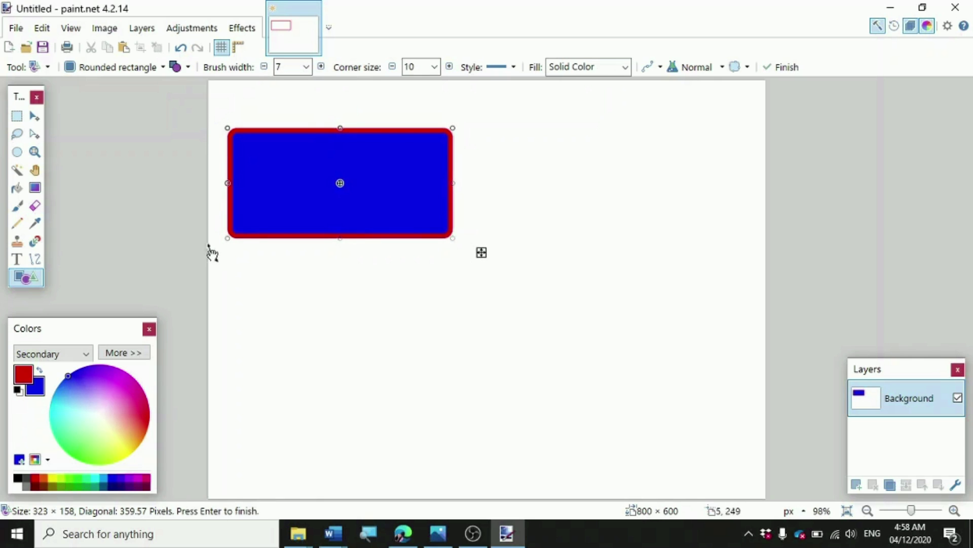